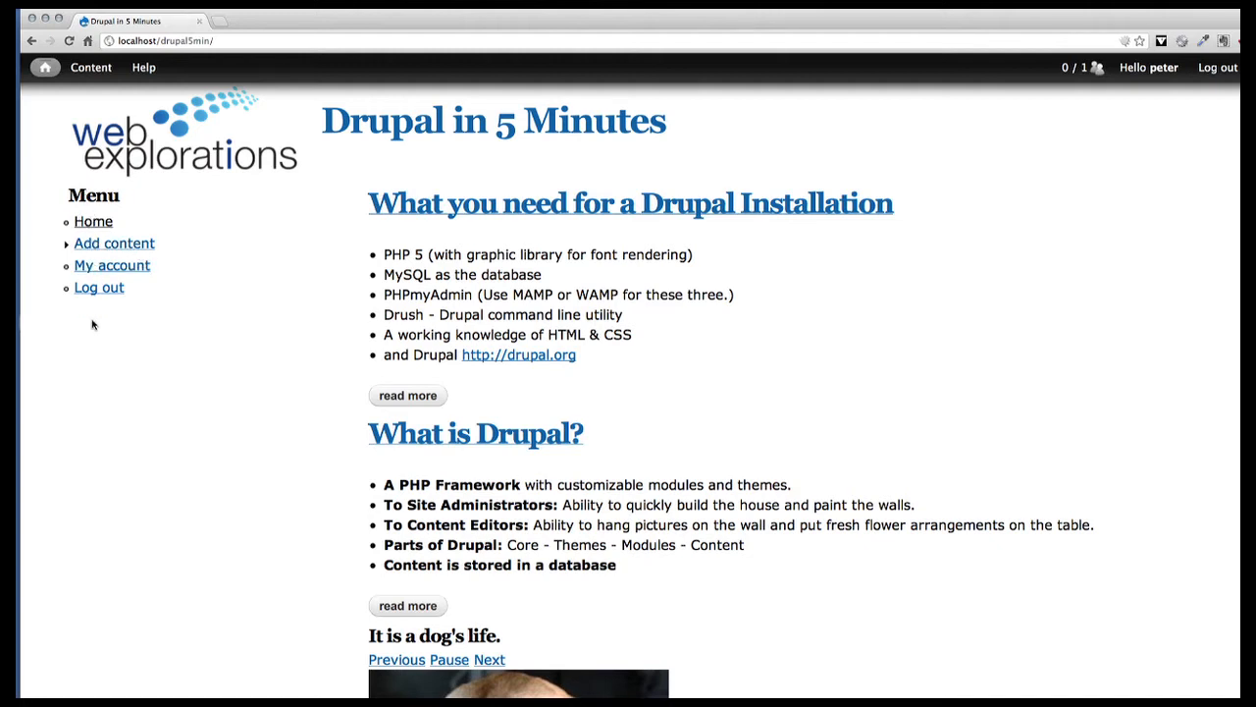
pyautogui.click(105, 246)
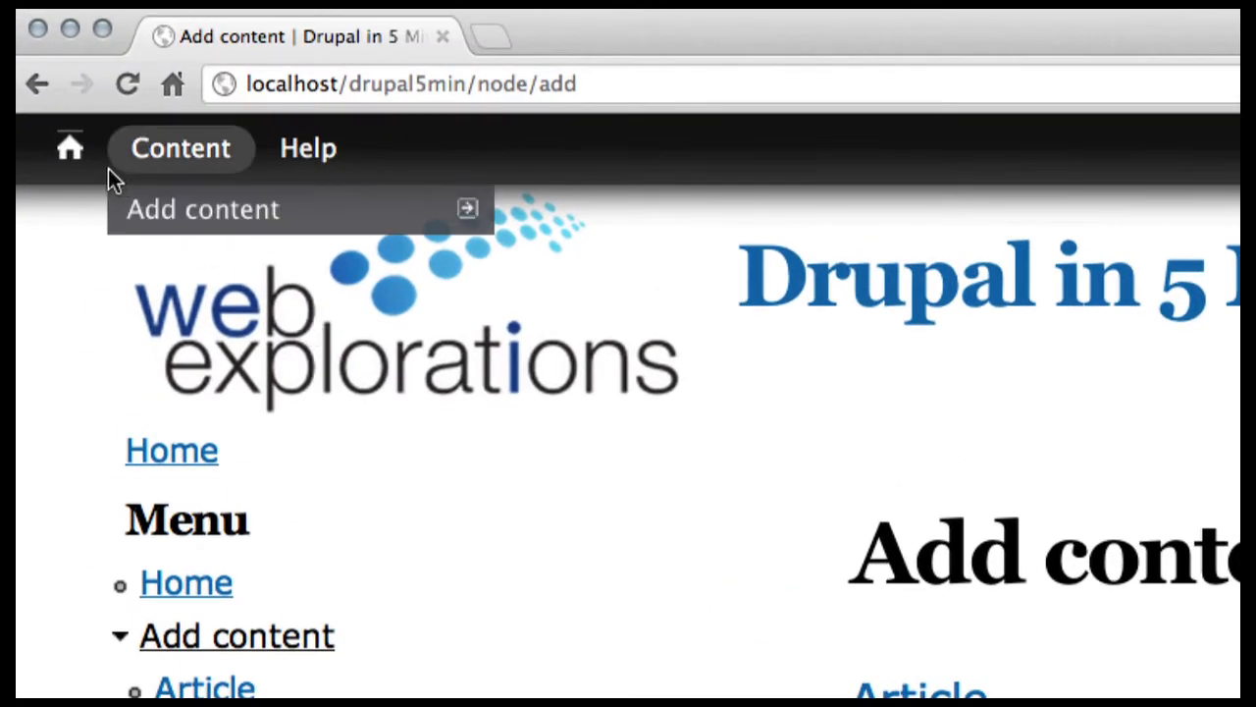
pyautogui.moveTo(62, 100)
pyautogui.click(68, 149)
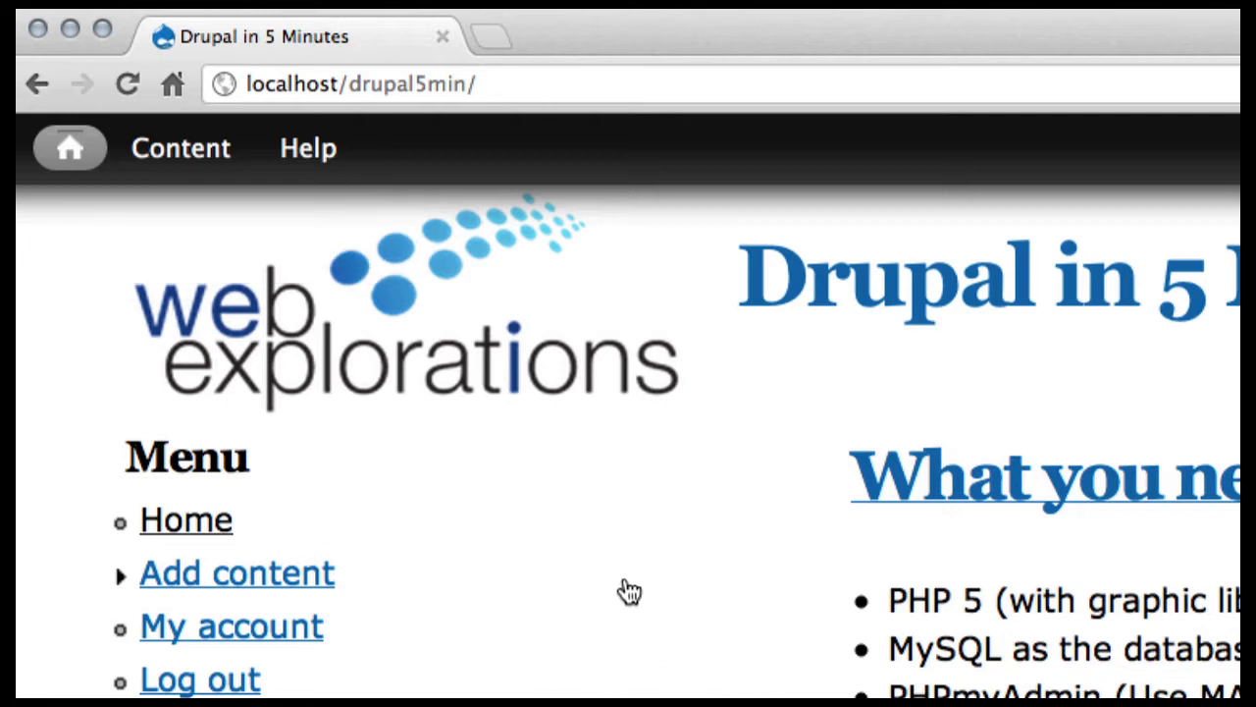
# Start a new Slide Show Image item and choose dogSadFace-MythicSeabass-515x768.jpg as its image file
pyautogui.moveTo(196, 160)
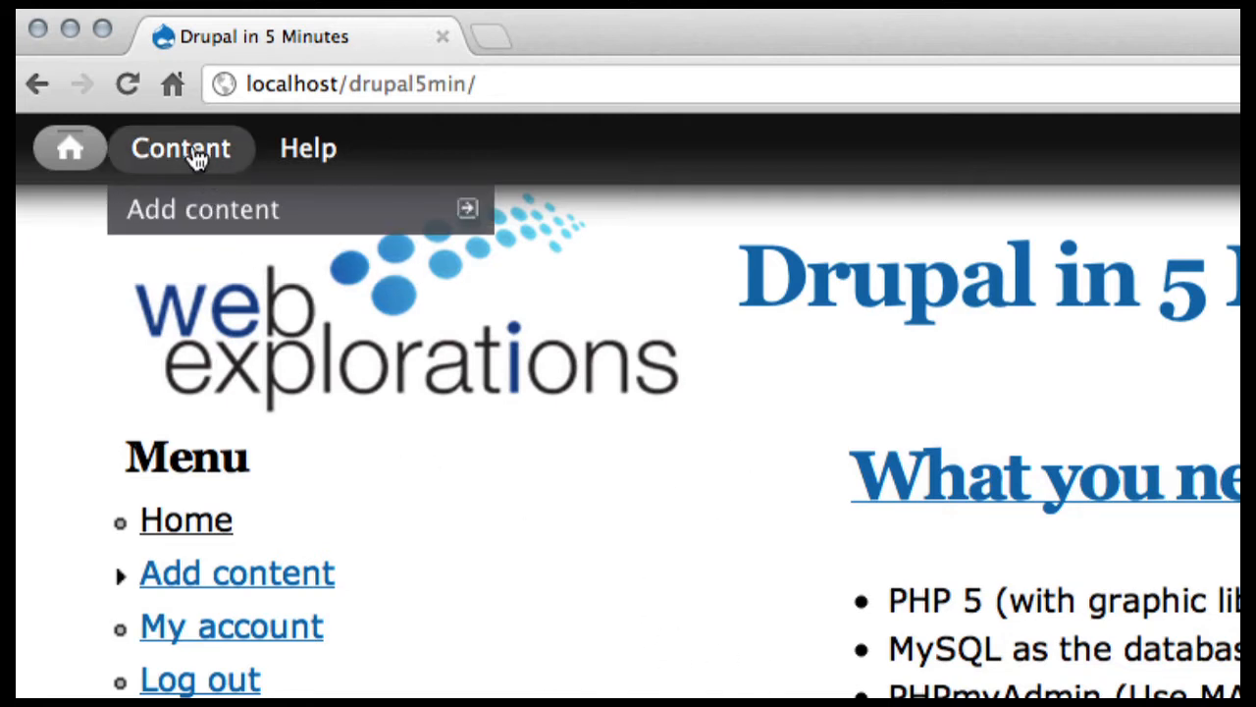
pyautogui.moveTo(205, 219)
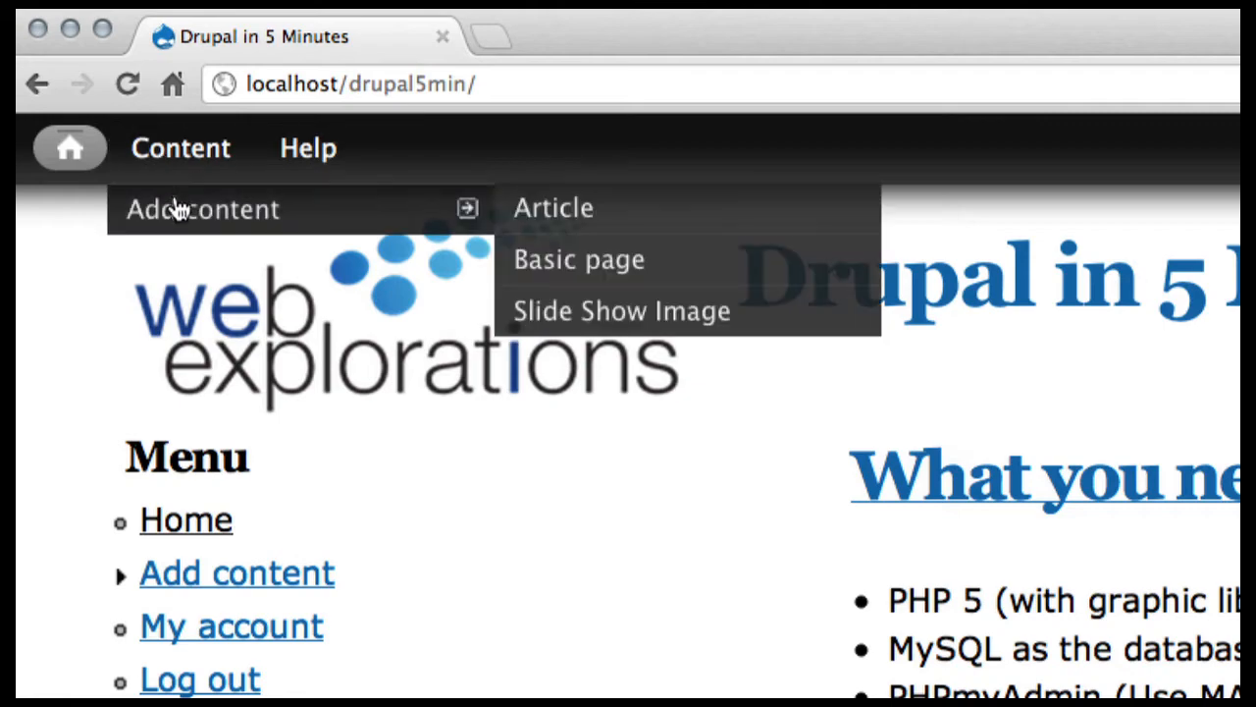
pyautogui.click(609, 312)
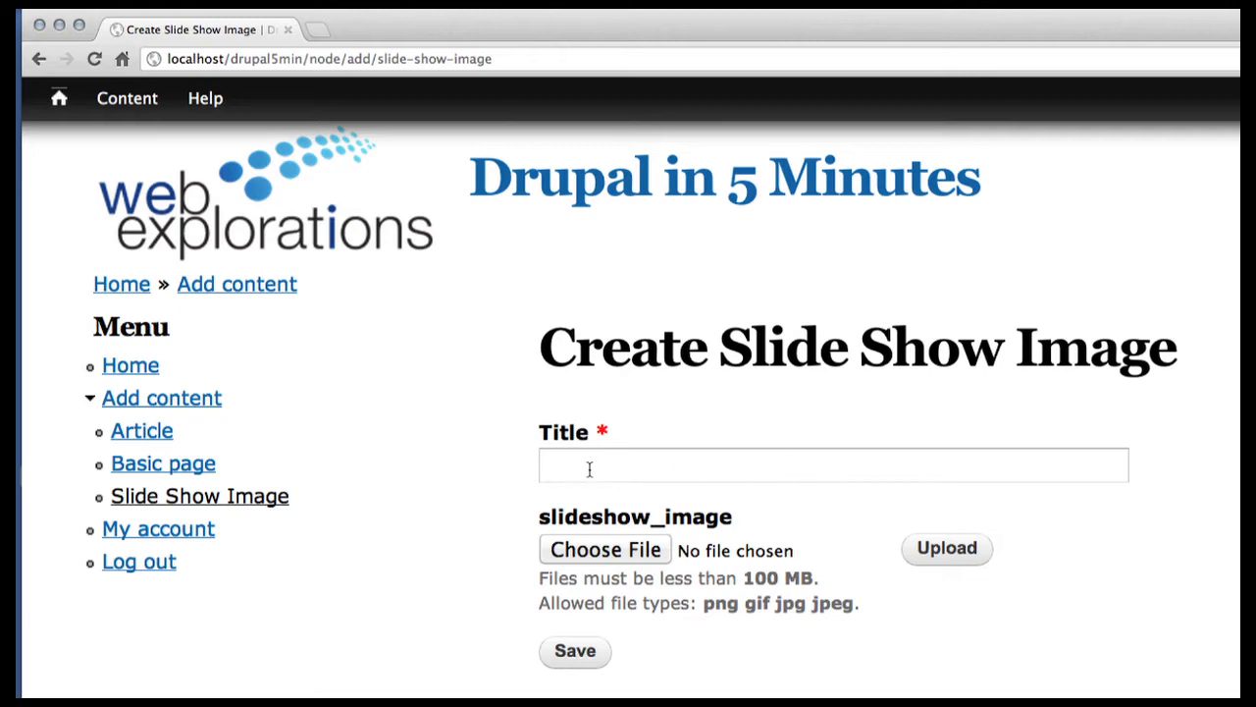
pyautogui.click(600, 548)
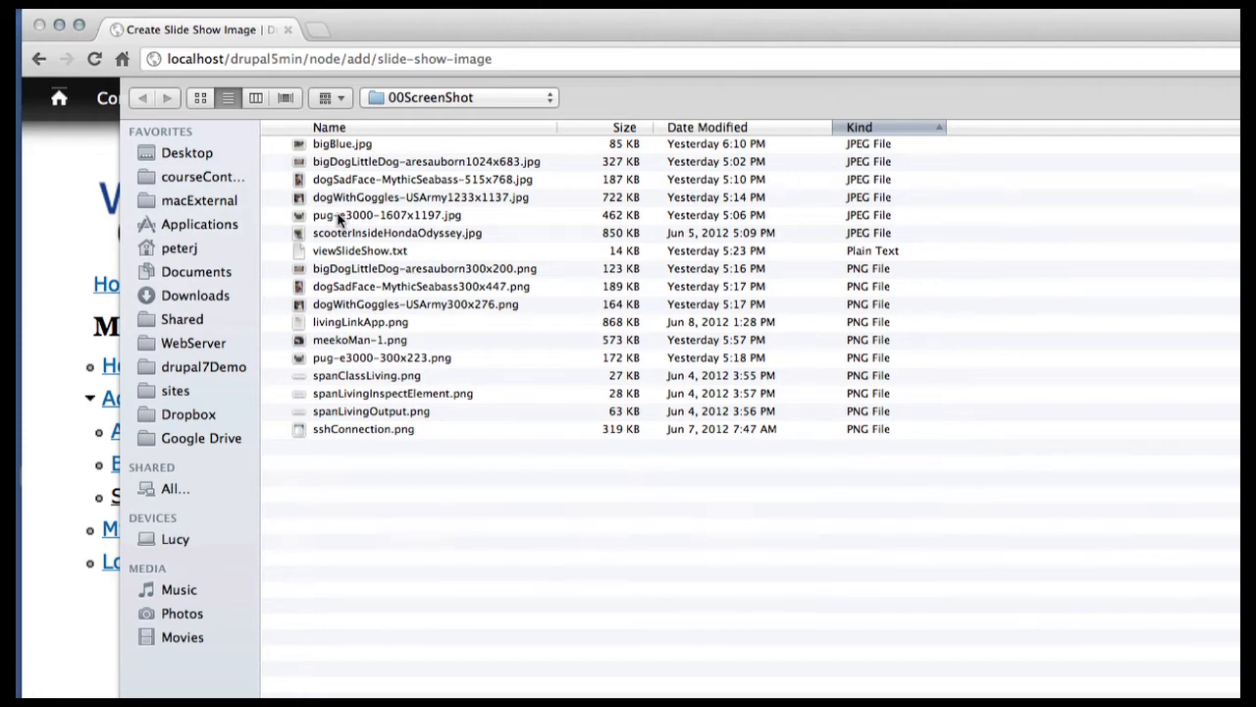
pyautogui.doubleClick(351, 179)
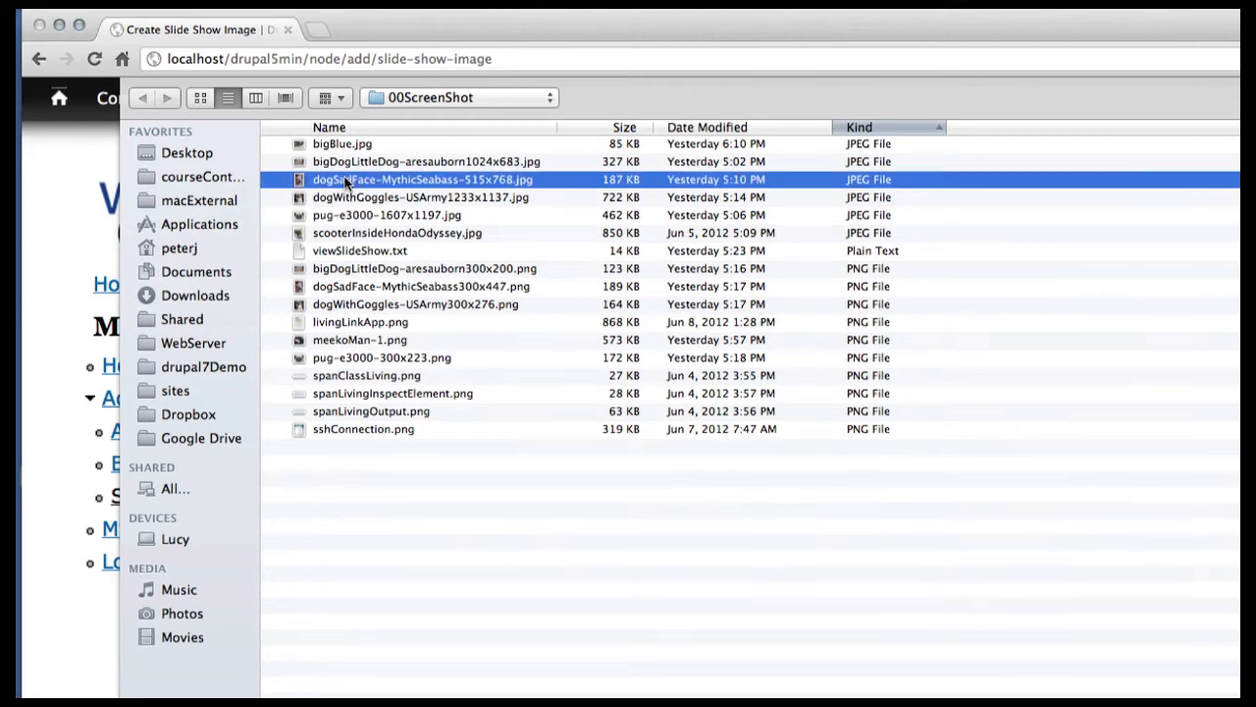
# Title the slide show item "Sad Face" and upload the chosen image
pyautogui.click(556, 463)
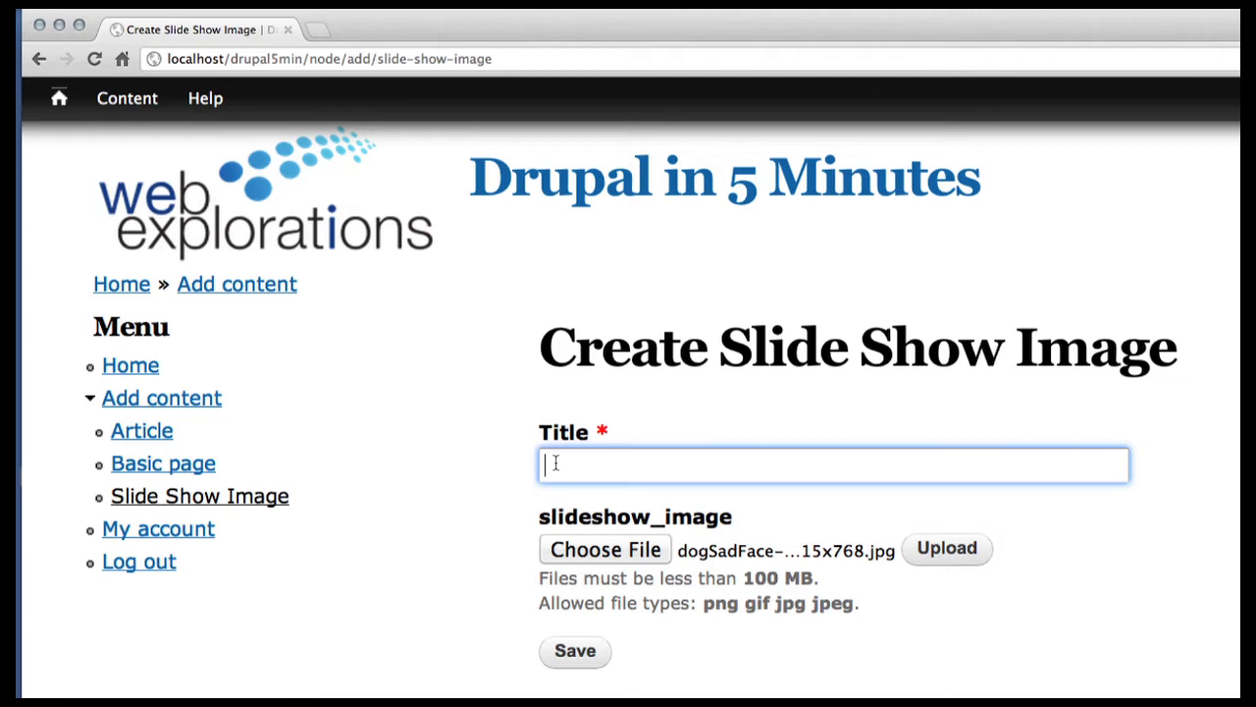
pyautogui.write('Sad')
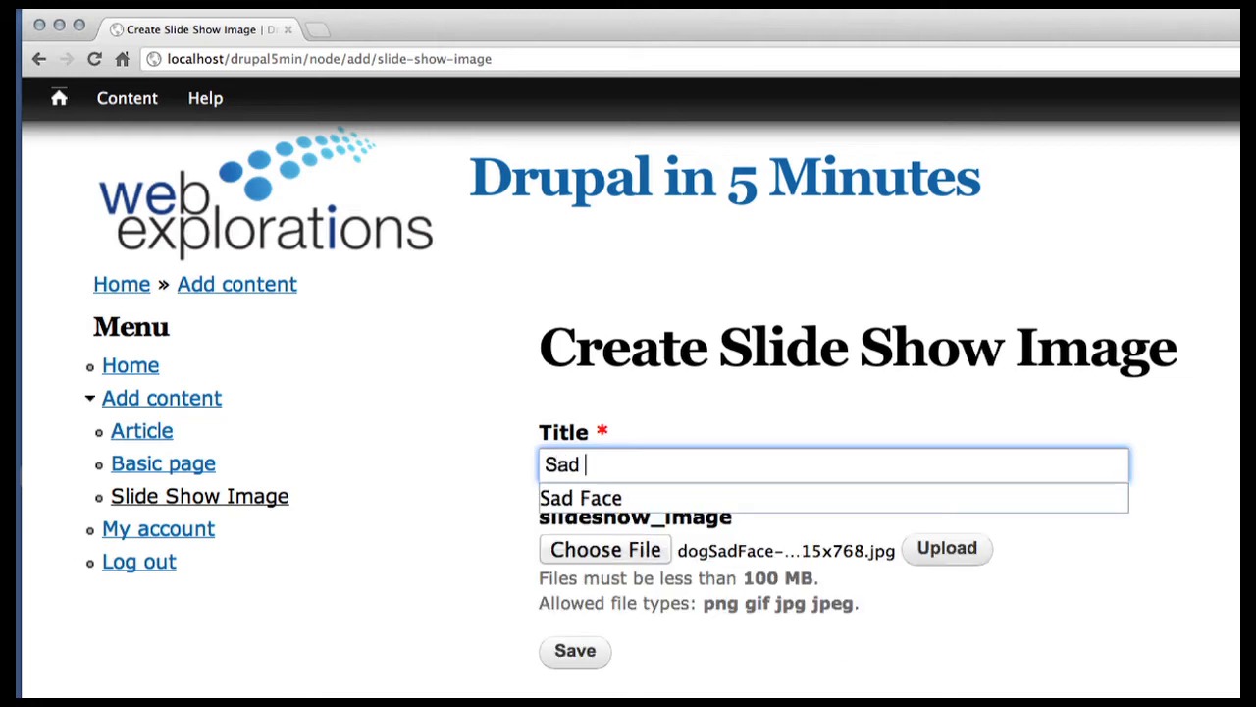
pyautogui.write(' Face')
pyautogui.click(699, 396)
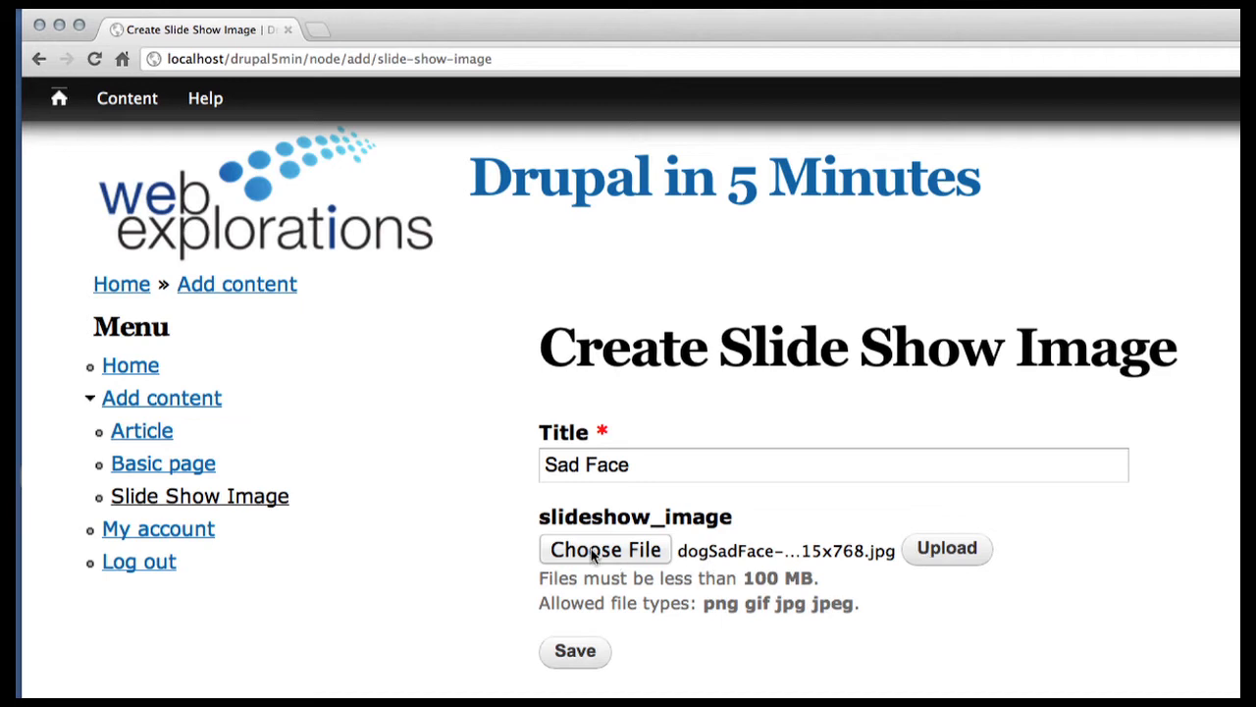
pyautogui.click(949, 551)
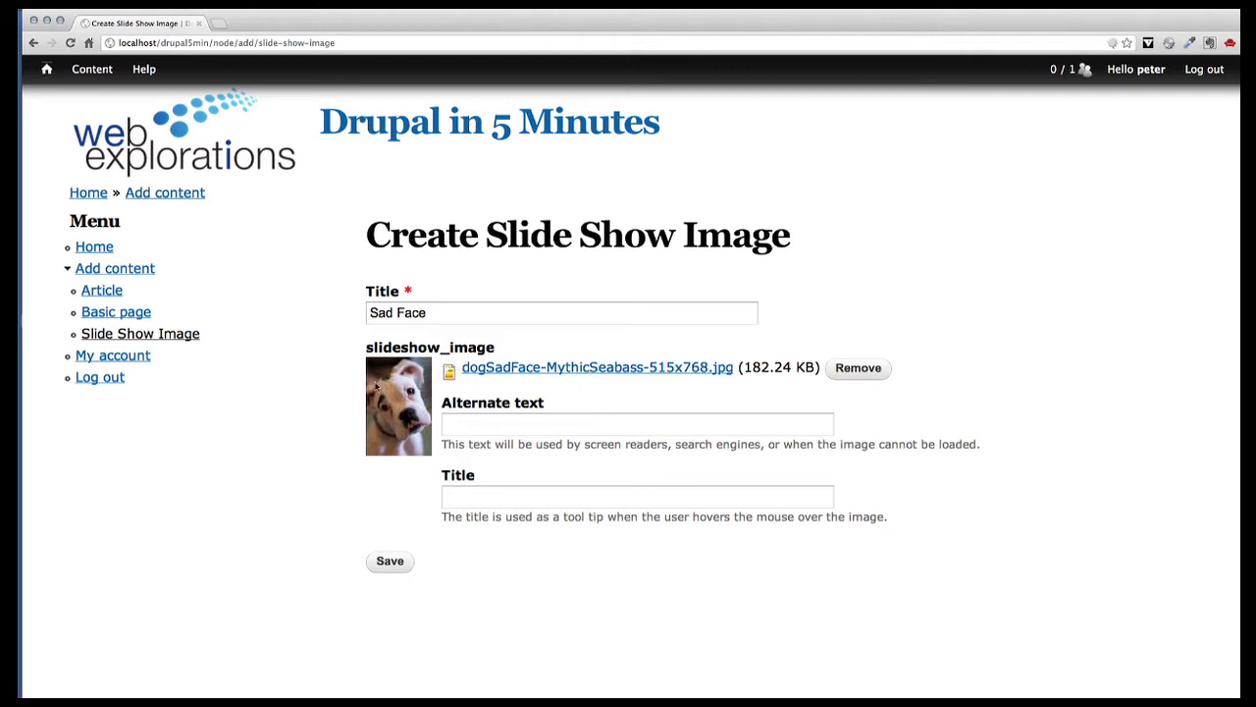
# Set the image's alternate text and title to "Dog with a sad face." and save the slide show item
pyautogui.click(468, 424)
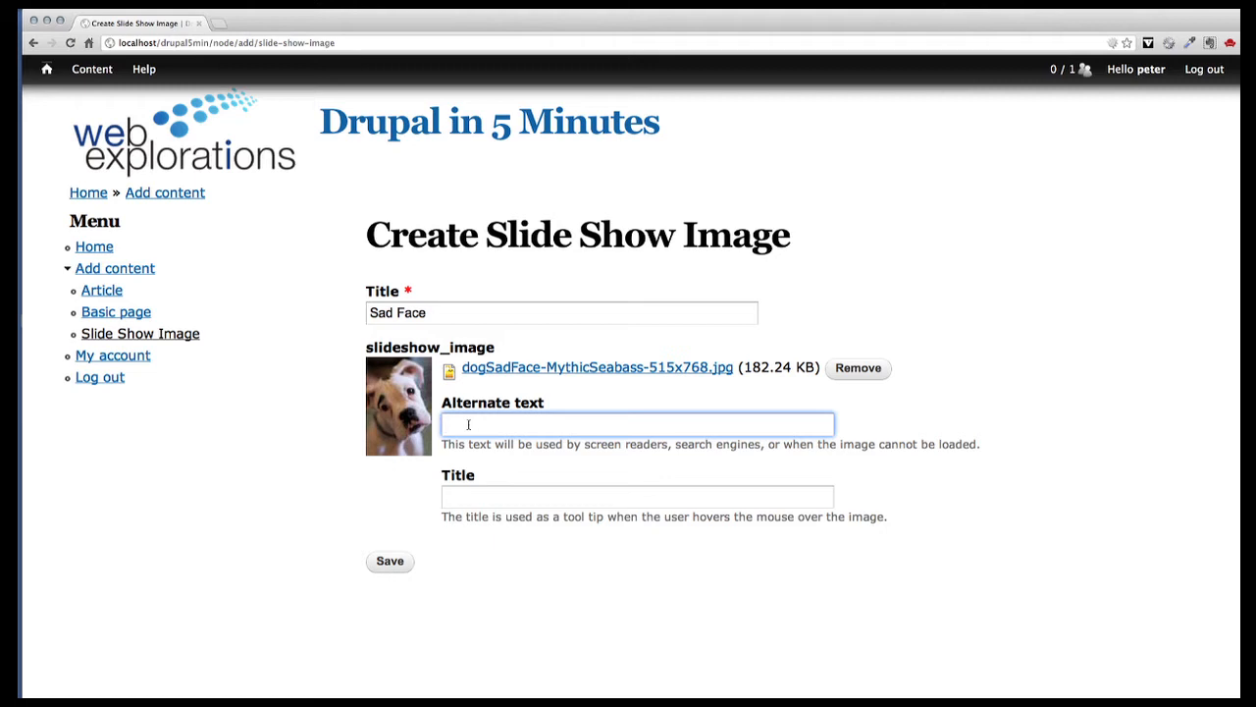
pyautogui.write('Dog with a sad face.')
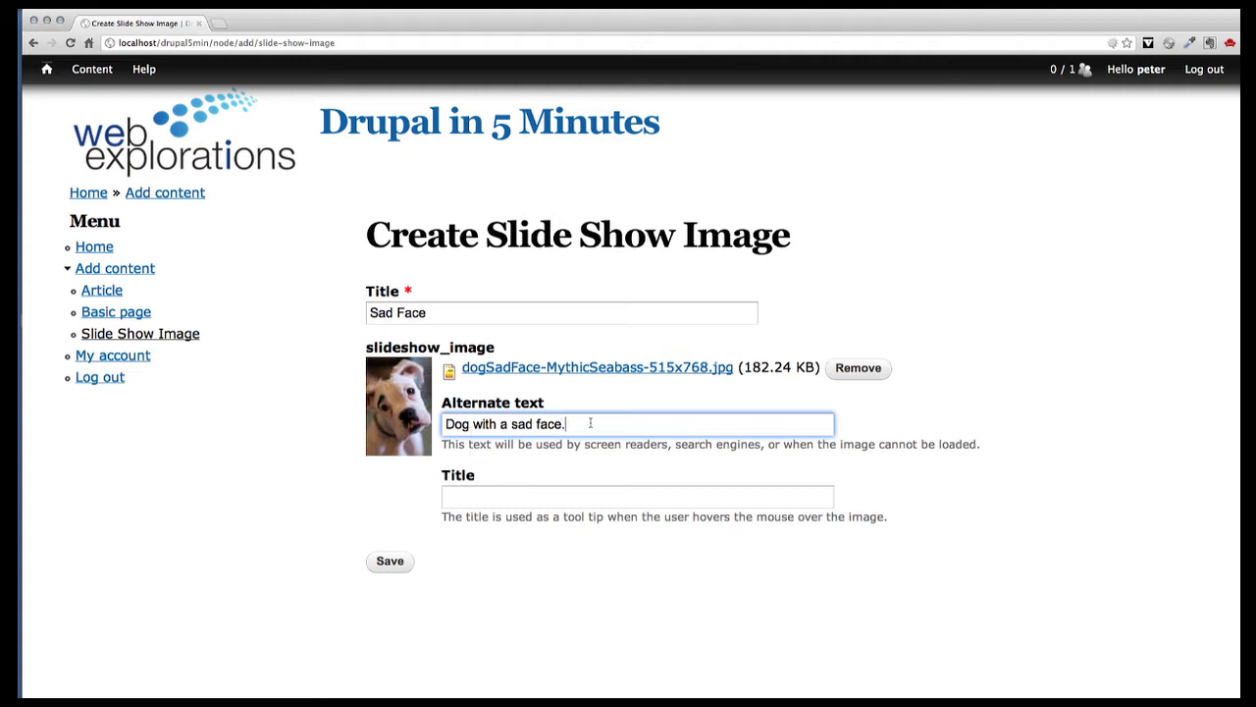
pyautogui.moveTo(590, 422); pyautogui.dragTo(441, 423)
pyautogui.press('super+c')
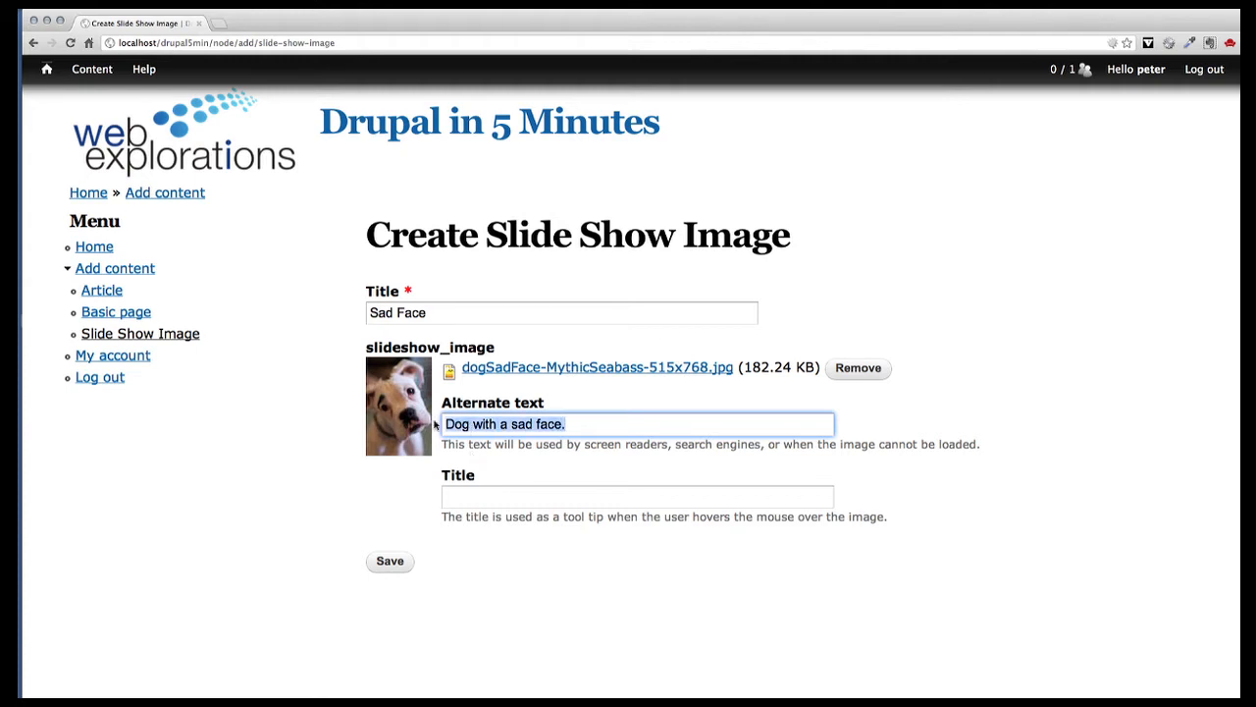
pyautogui.click(470, 498)
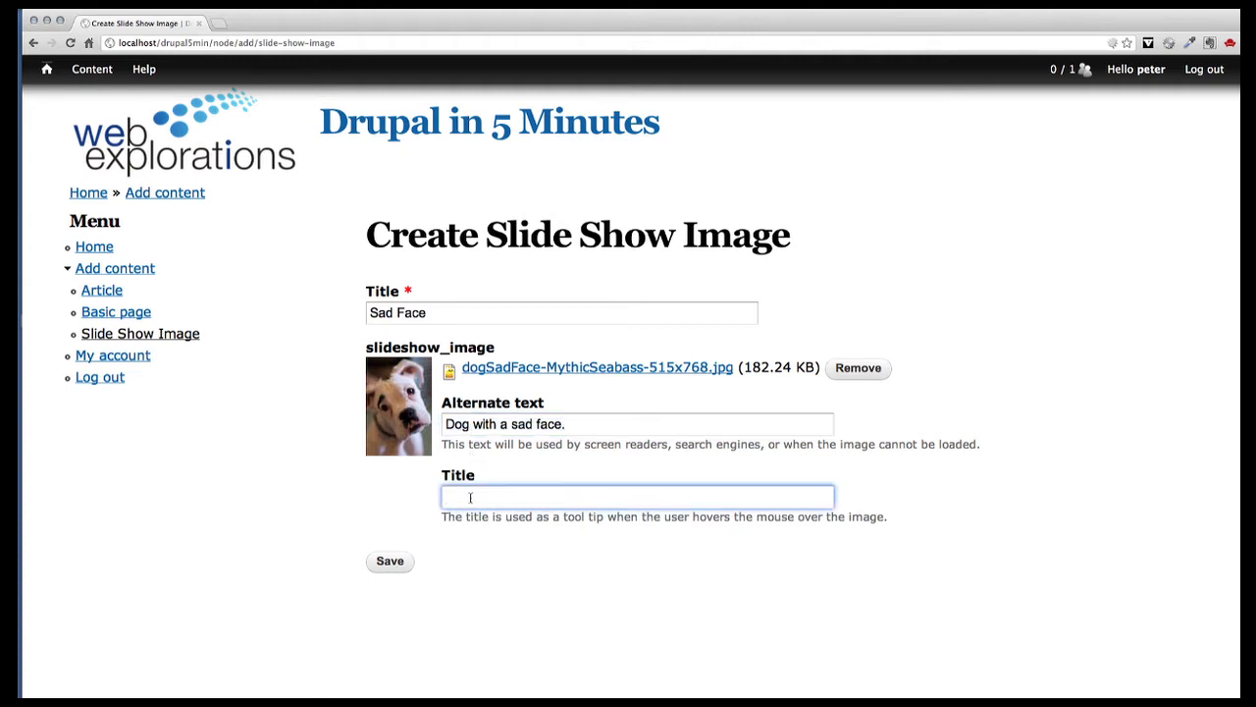
pyautogui.press('super+v')
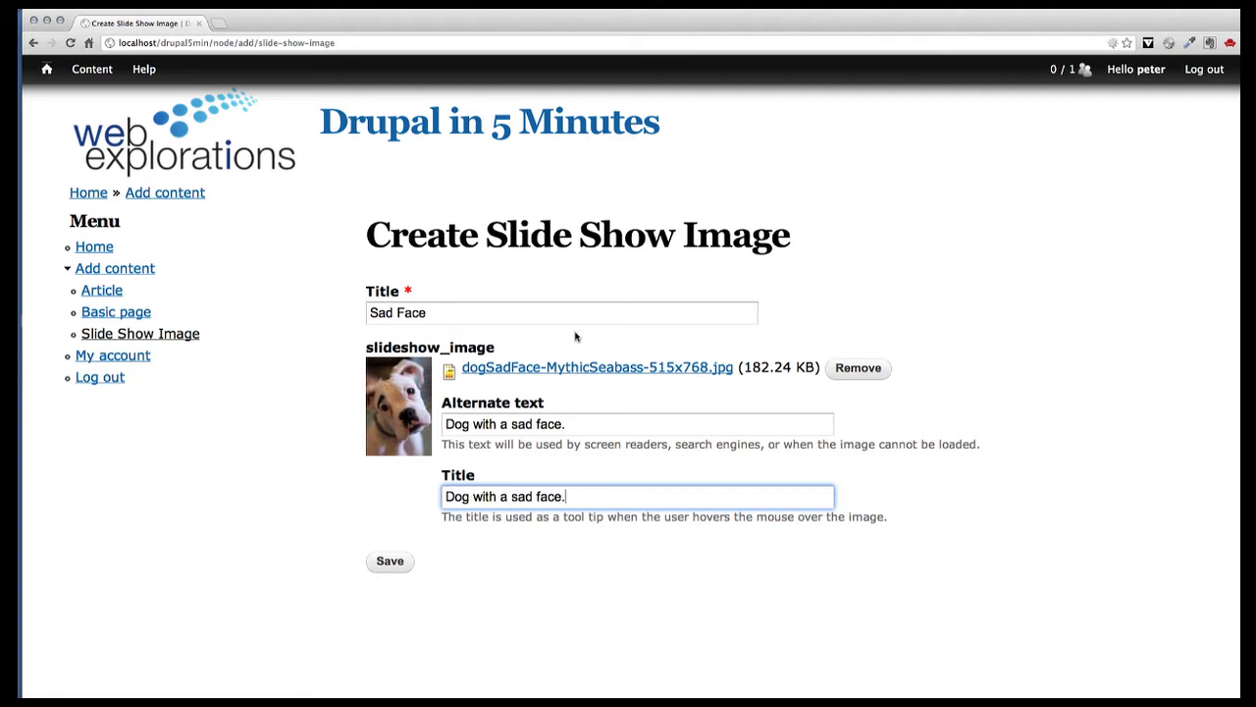
pyautogui.moveTo(577, 424); pyautogui.dragTo(442, 424)
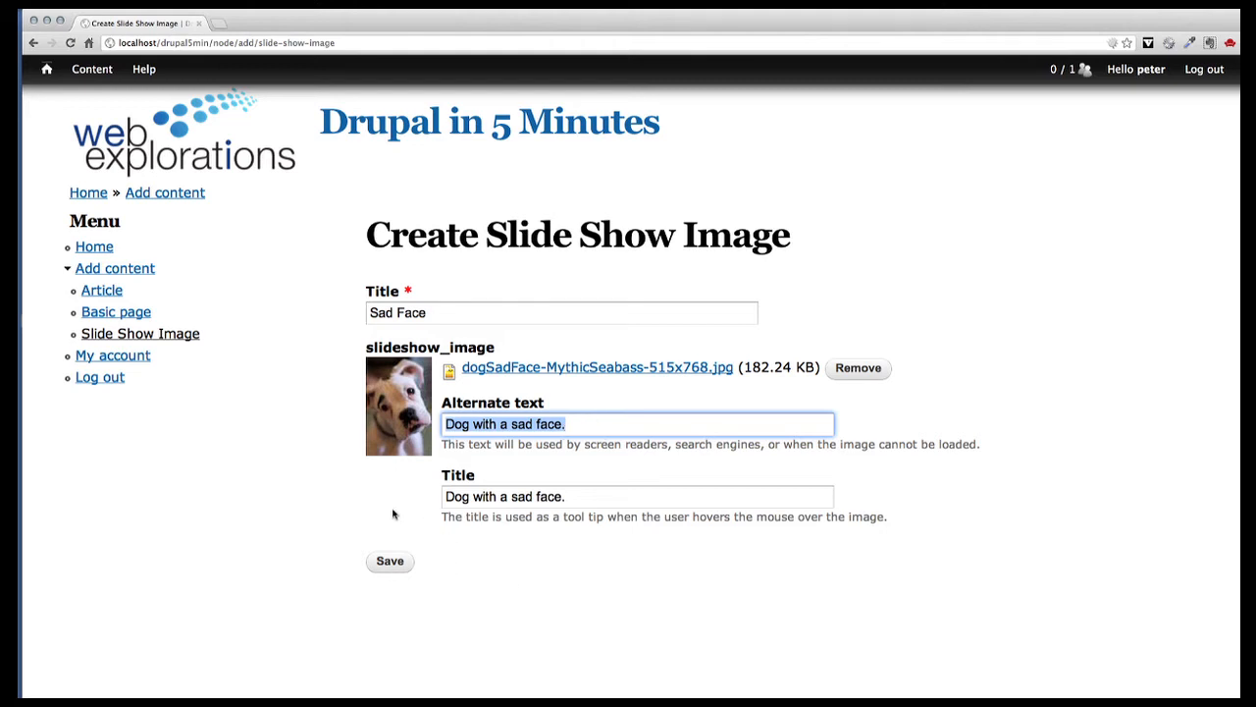
pyautogui.click(390, 562)
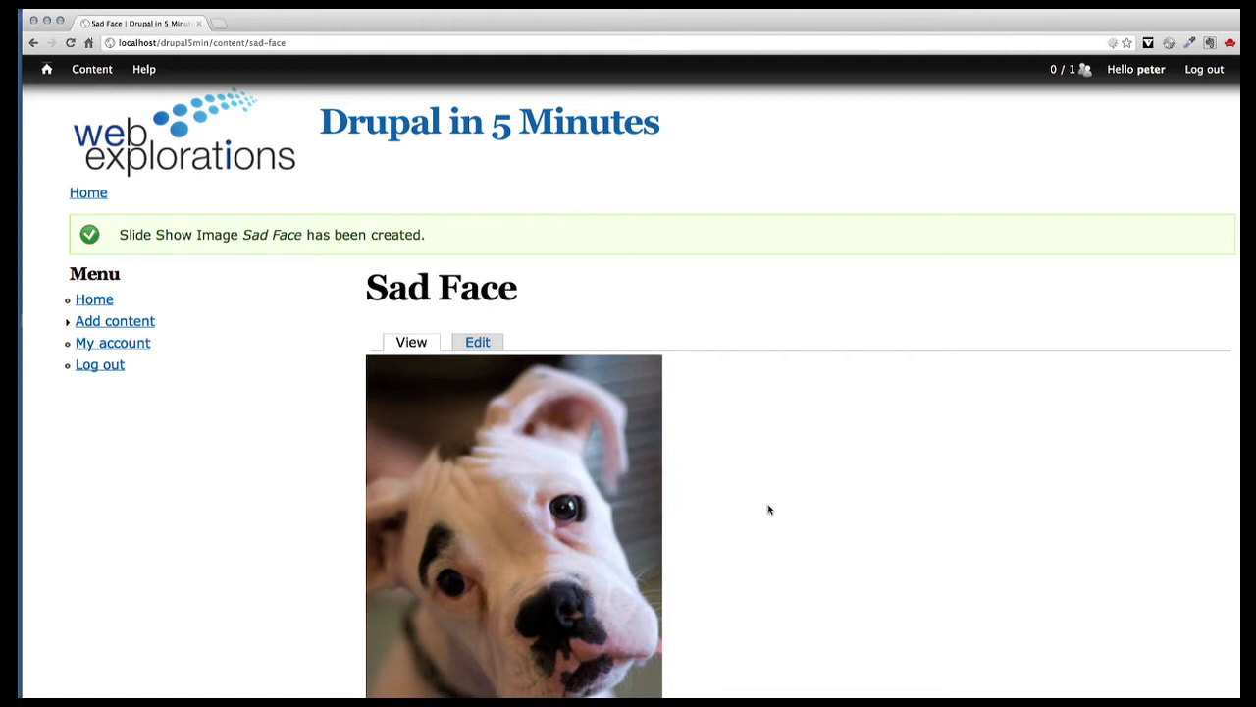
# Look over the saved image, then check the home page slide show by viewing the Sad Face and Ready to Fly slides
pyautogui.scroll(-2, 768, 507)
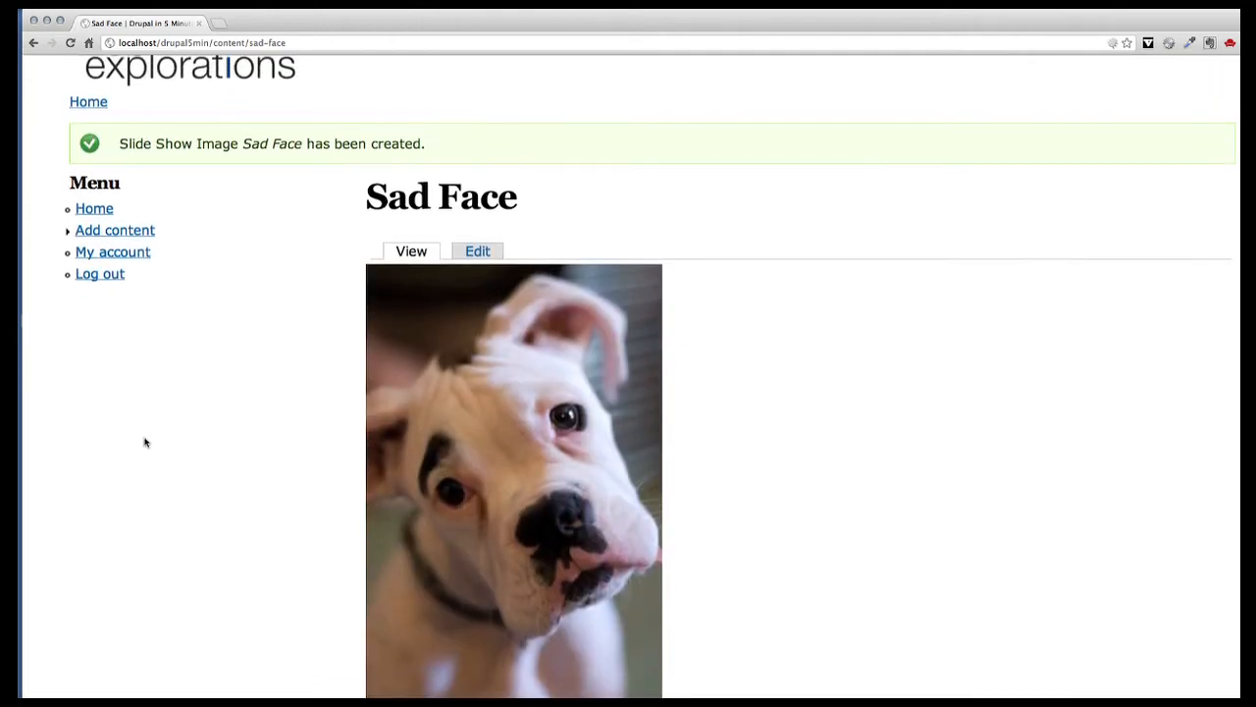
pyautogui.click(94, 209)
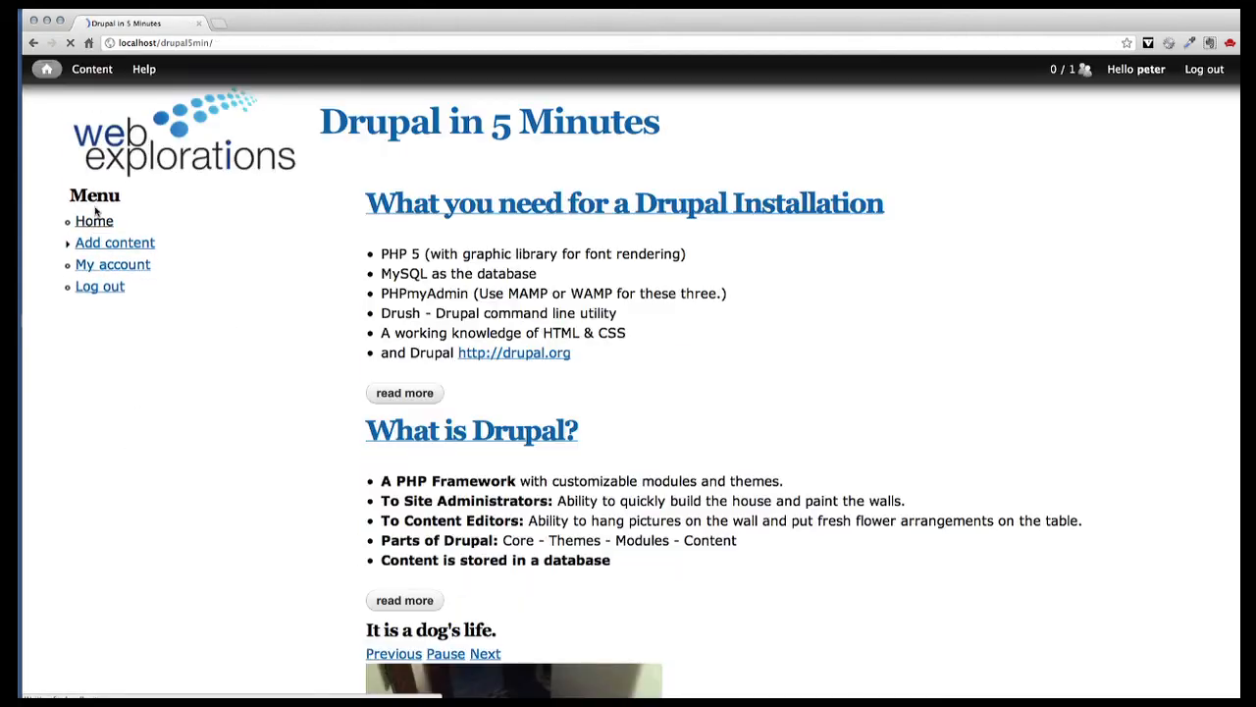
pyautogui.scroll(-3, 877, 384)
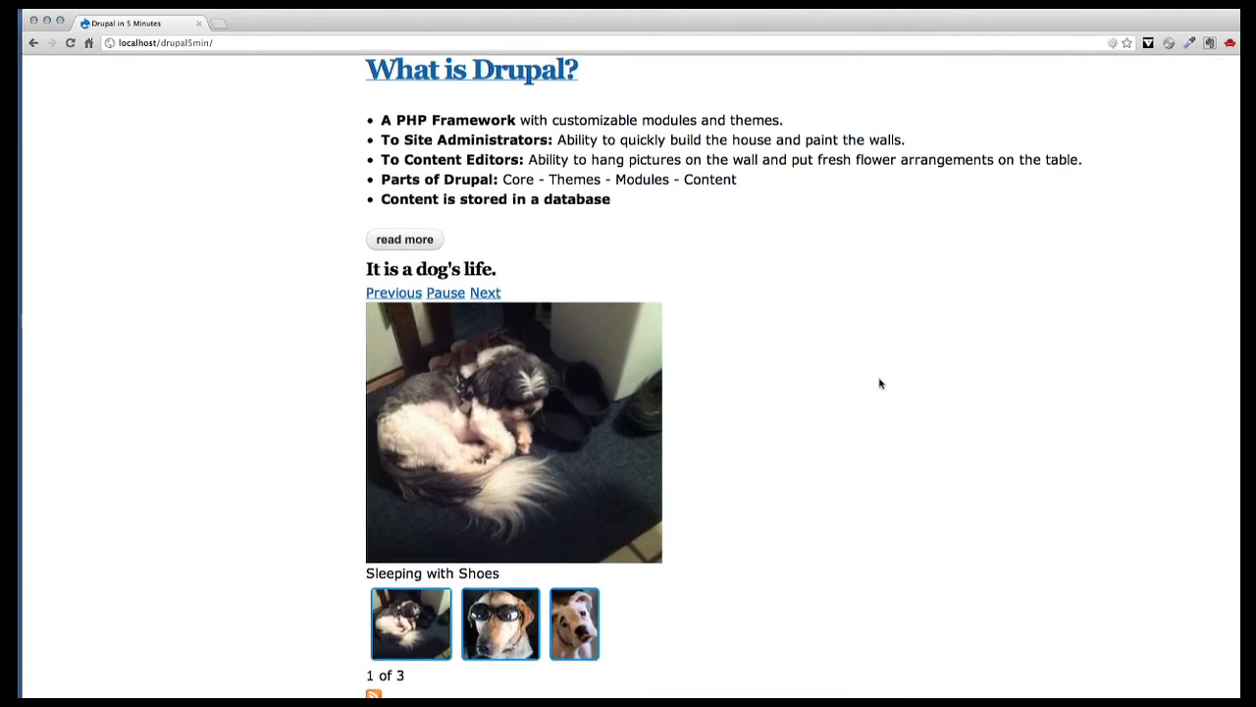
pyautogui.click(575, 628)
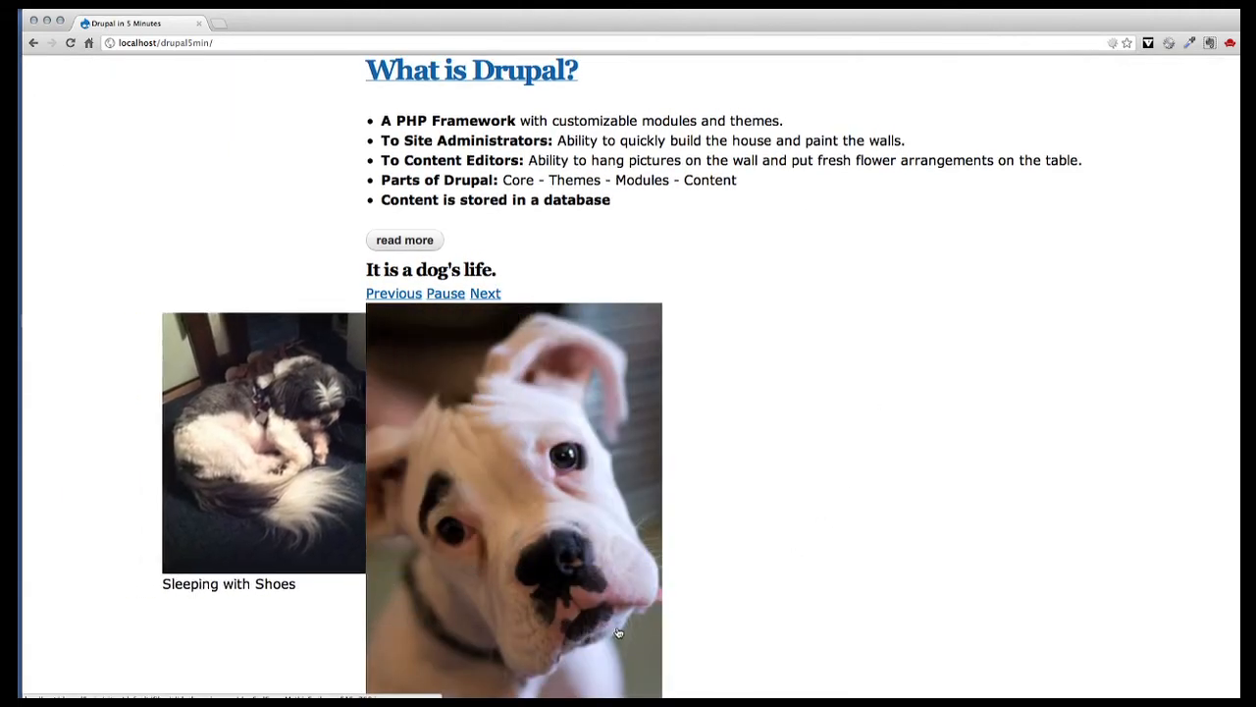
pyautogui.scroll(-4, 802, 545)
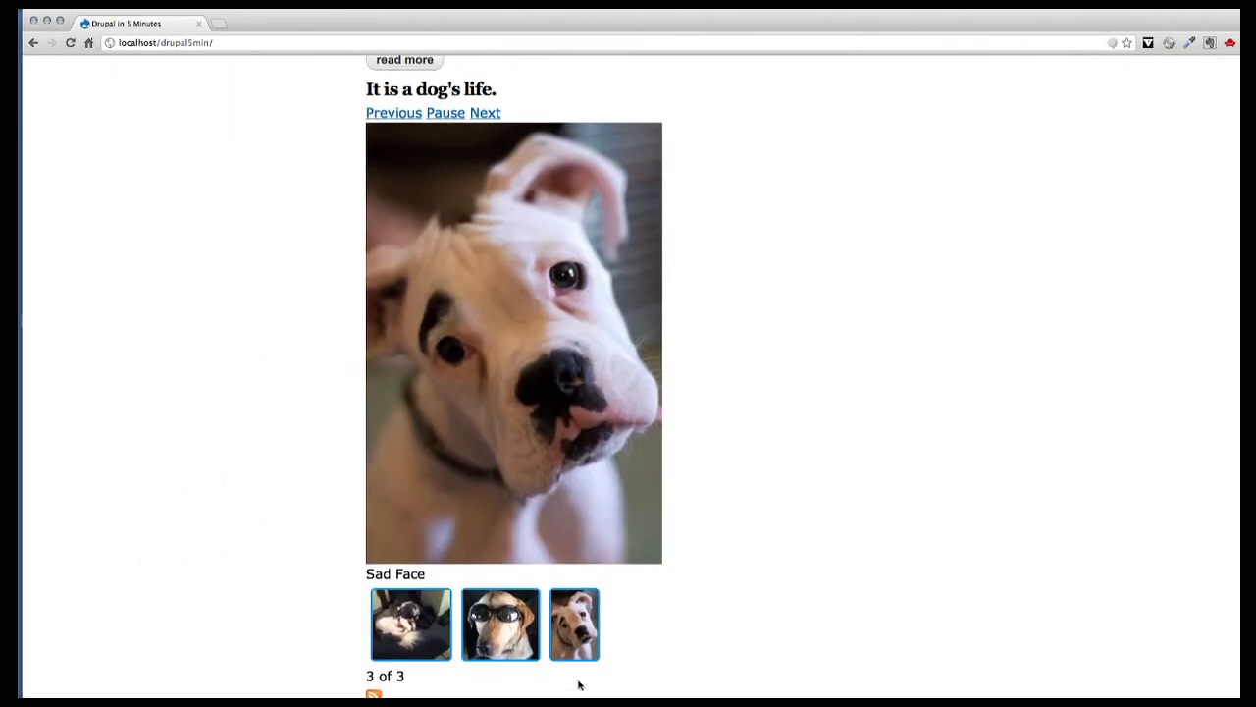
pyautogui.moveTo(490, 630)
pyautogui.scroll(4, 490, 631)
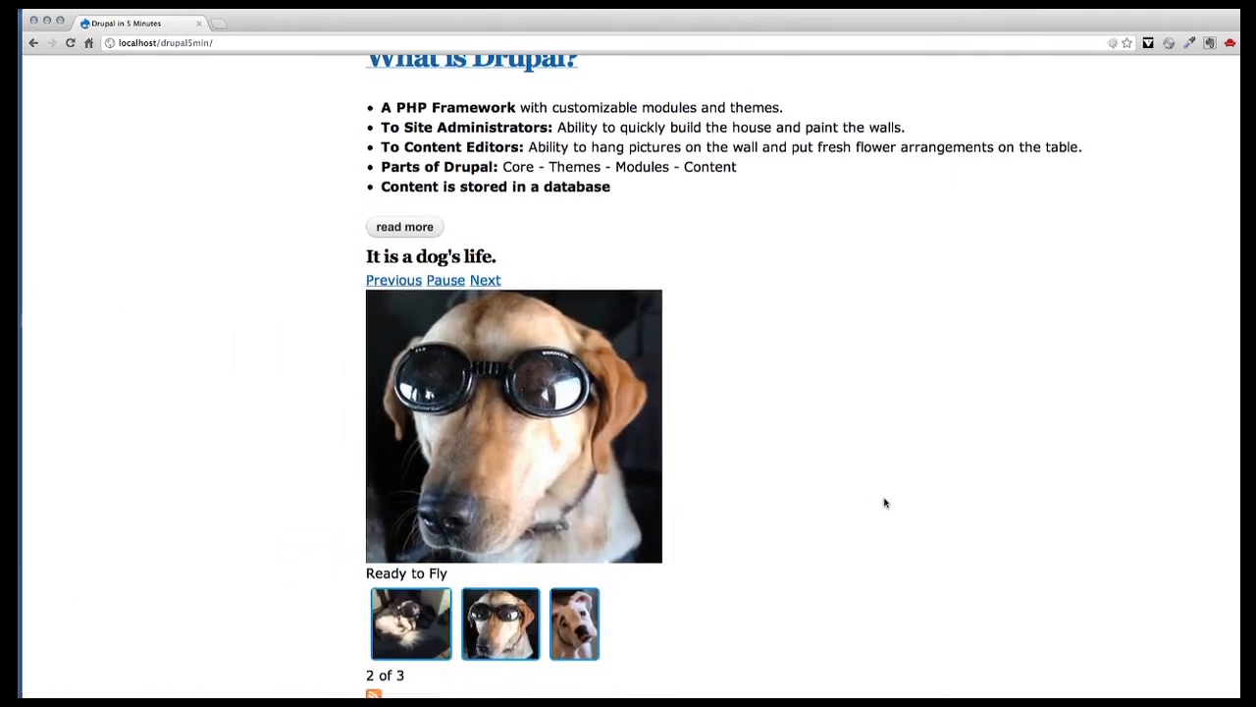
pyautogui.scroll(-1, 886, 502)
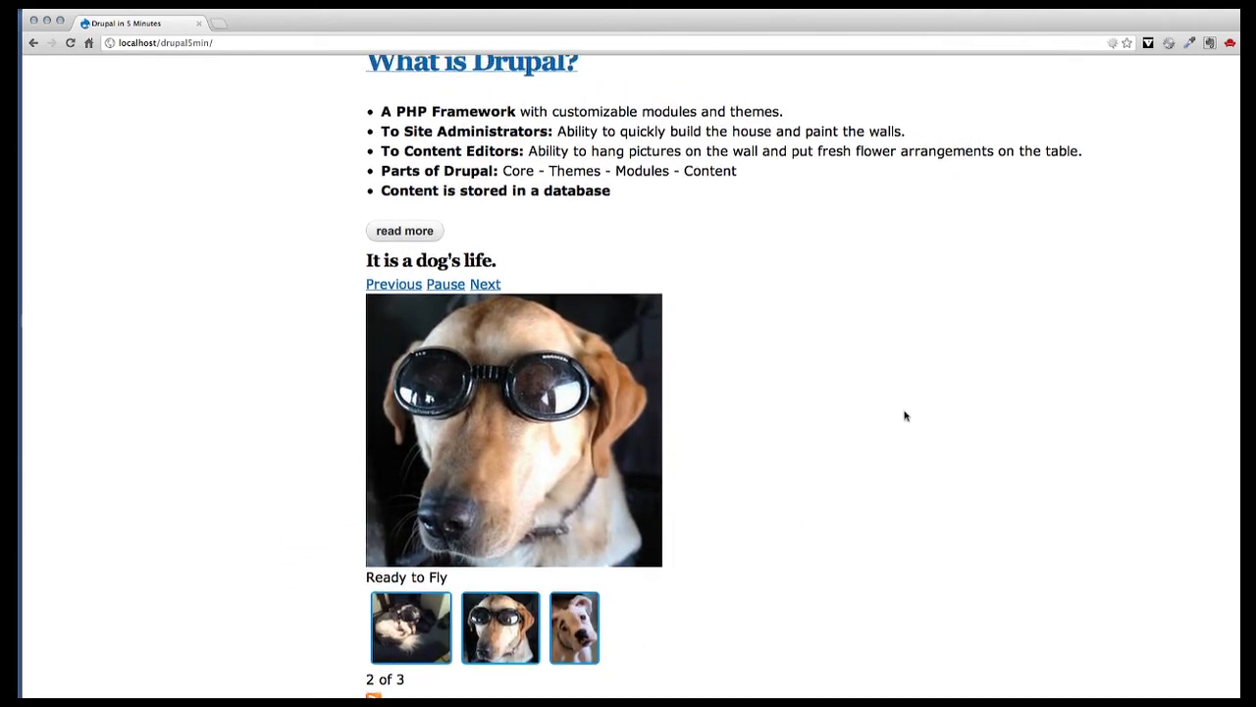
pyautogui.scroll(8, 903, 415)
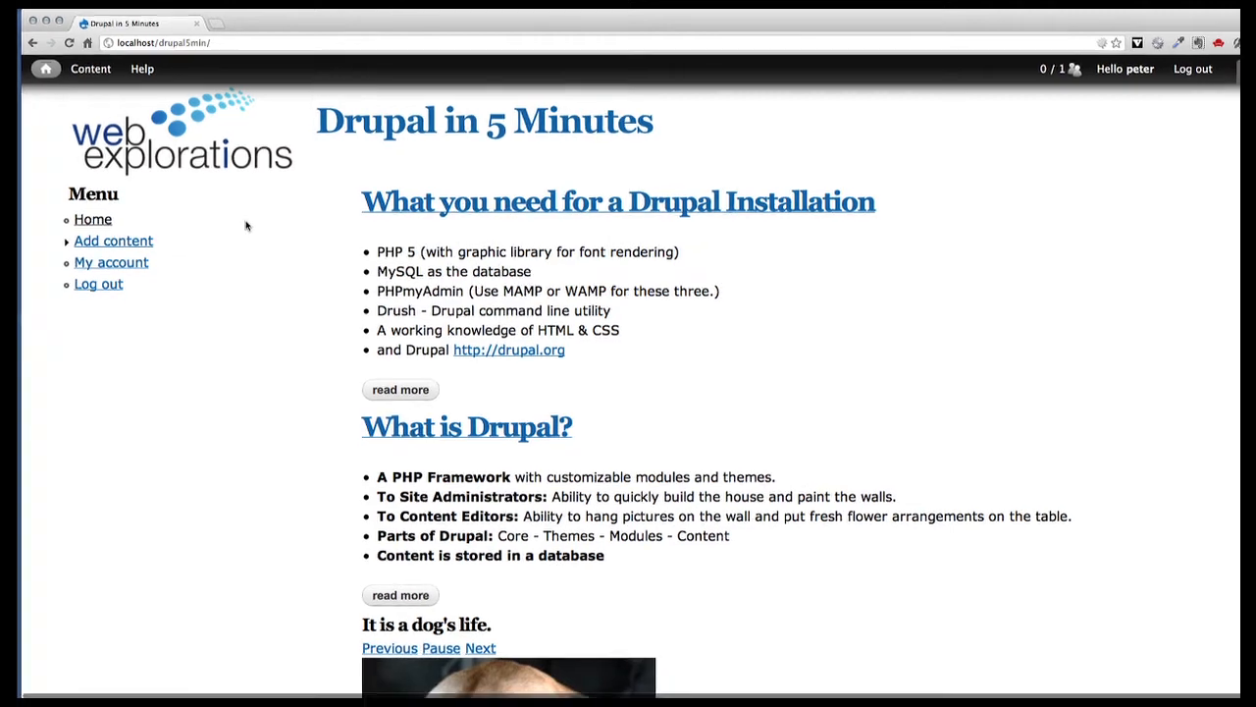
# Look through the site's content list and open the Sad Face item's edit form
pyautogui.moveTo(89, 84)
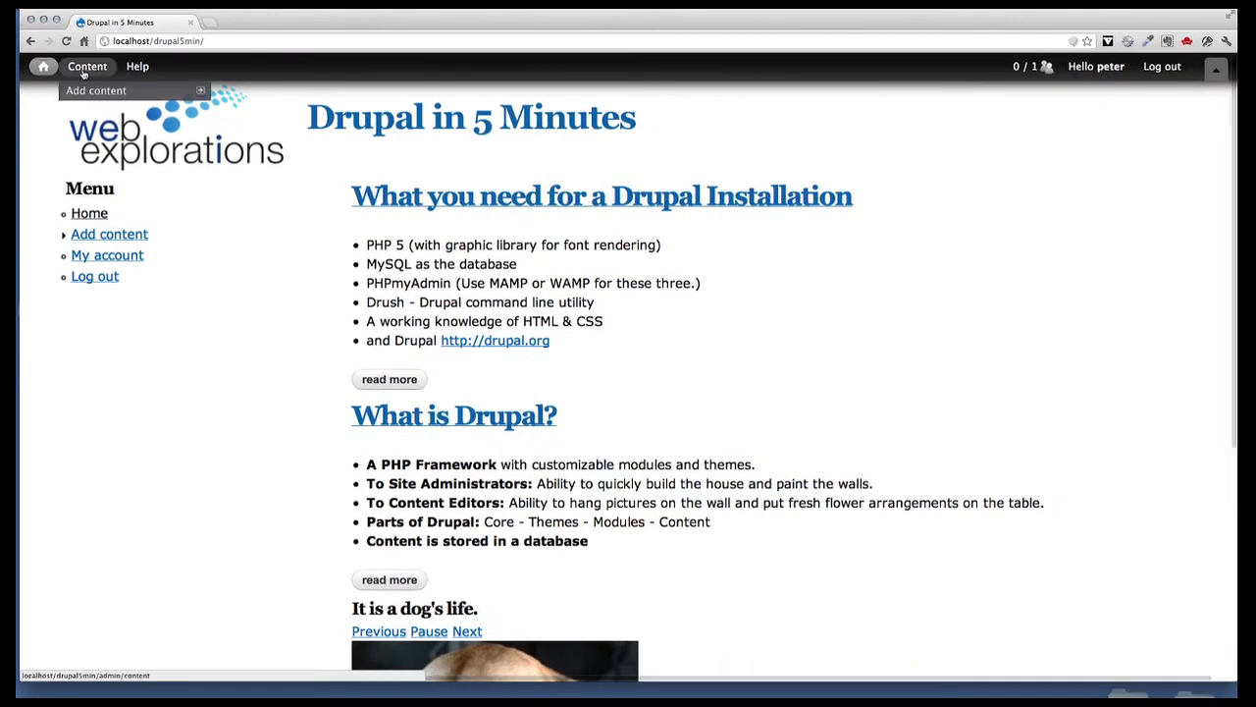
pyautogui.click(83, 70)
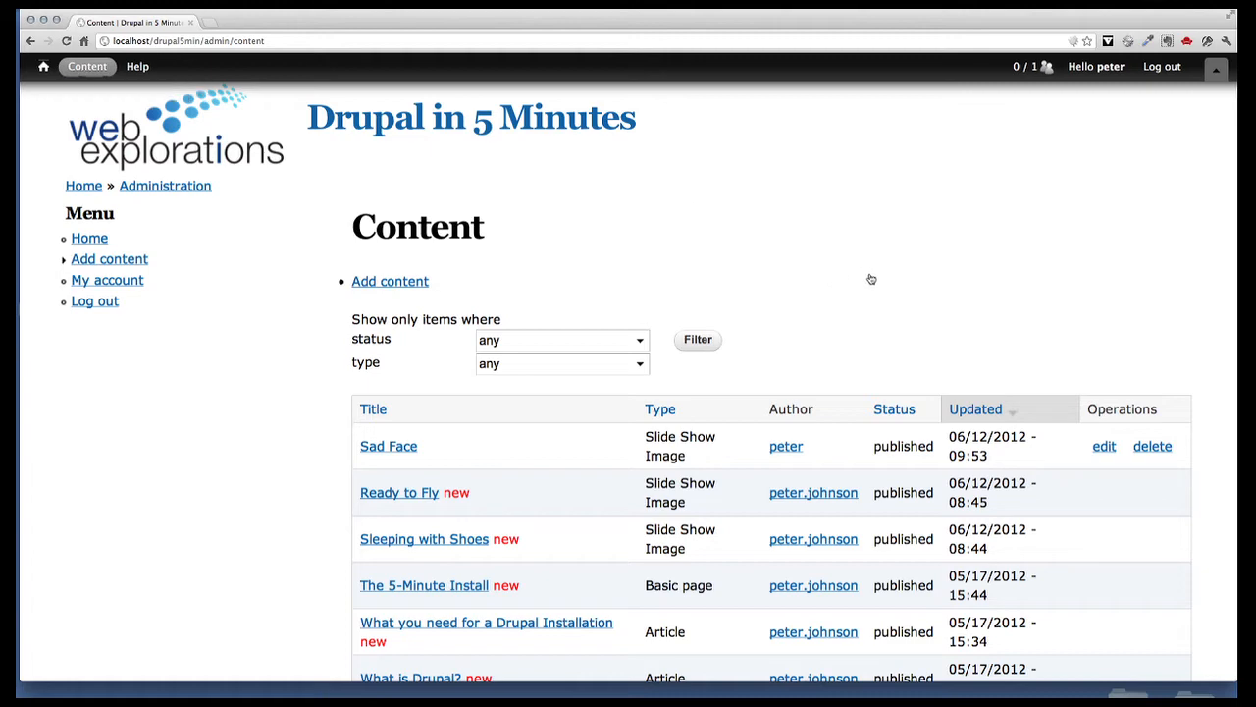
pyautogui.scroll(-2, 870, 281)
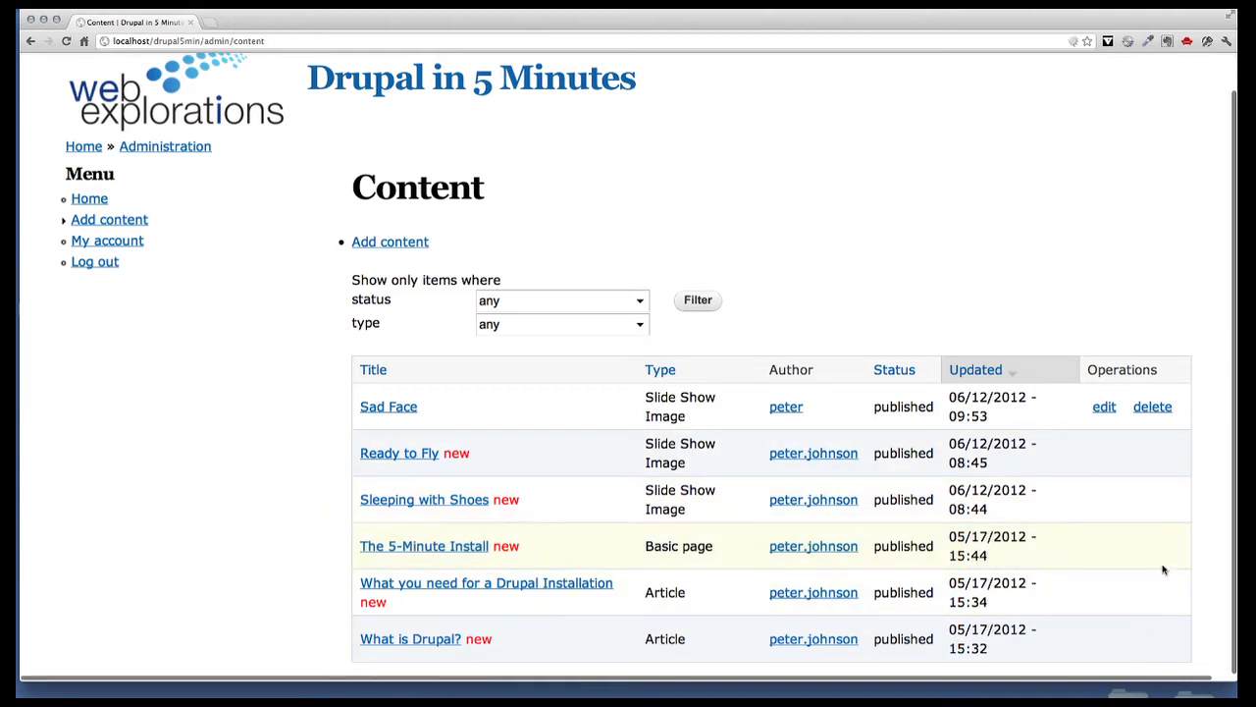
pyautogui.click(1102, 410)
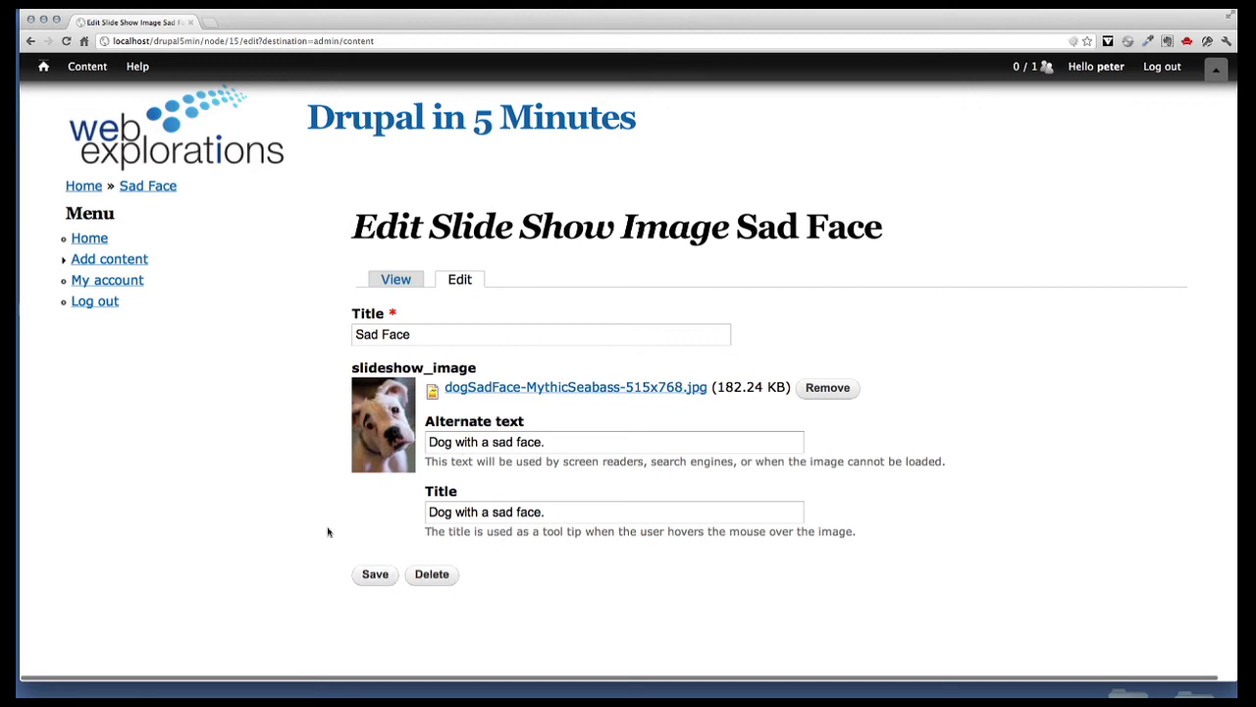
# Filter the content list by the Slide Show Image type, leaving the status at any, and reset the filter
pyautogui.click(91, 70)
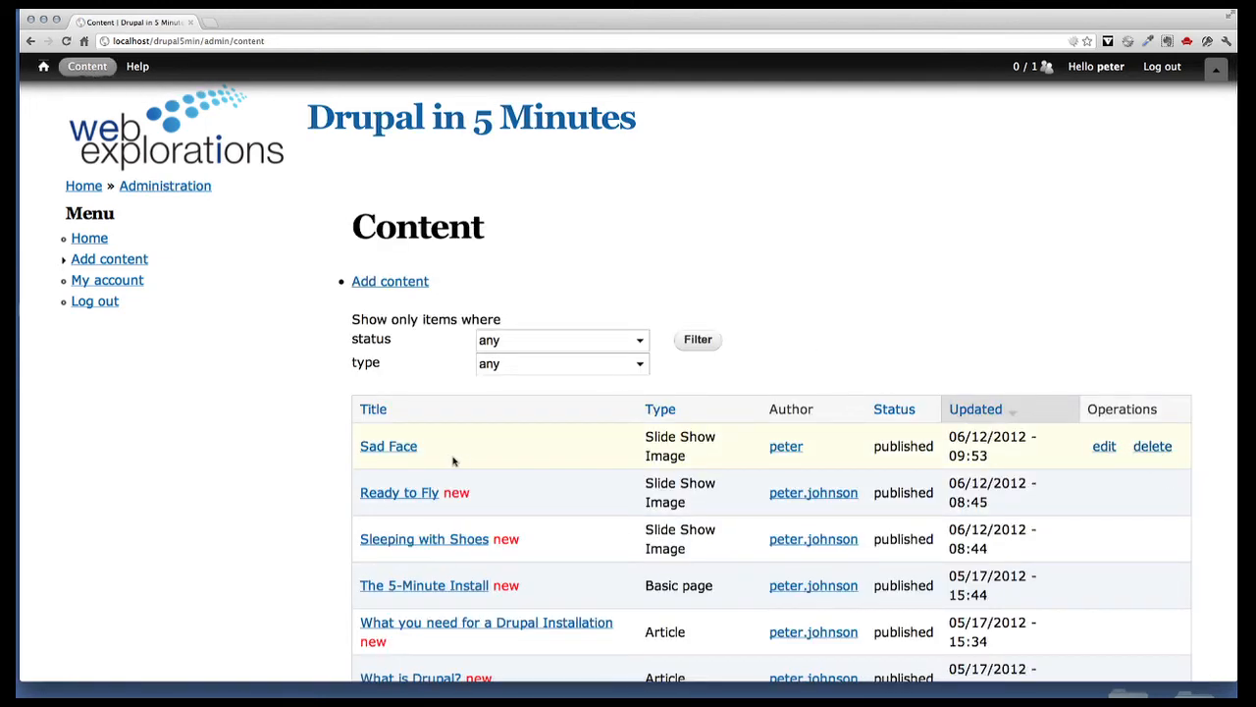
pyautogui.scroll(-1, 598, 523)
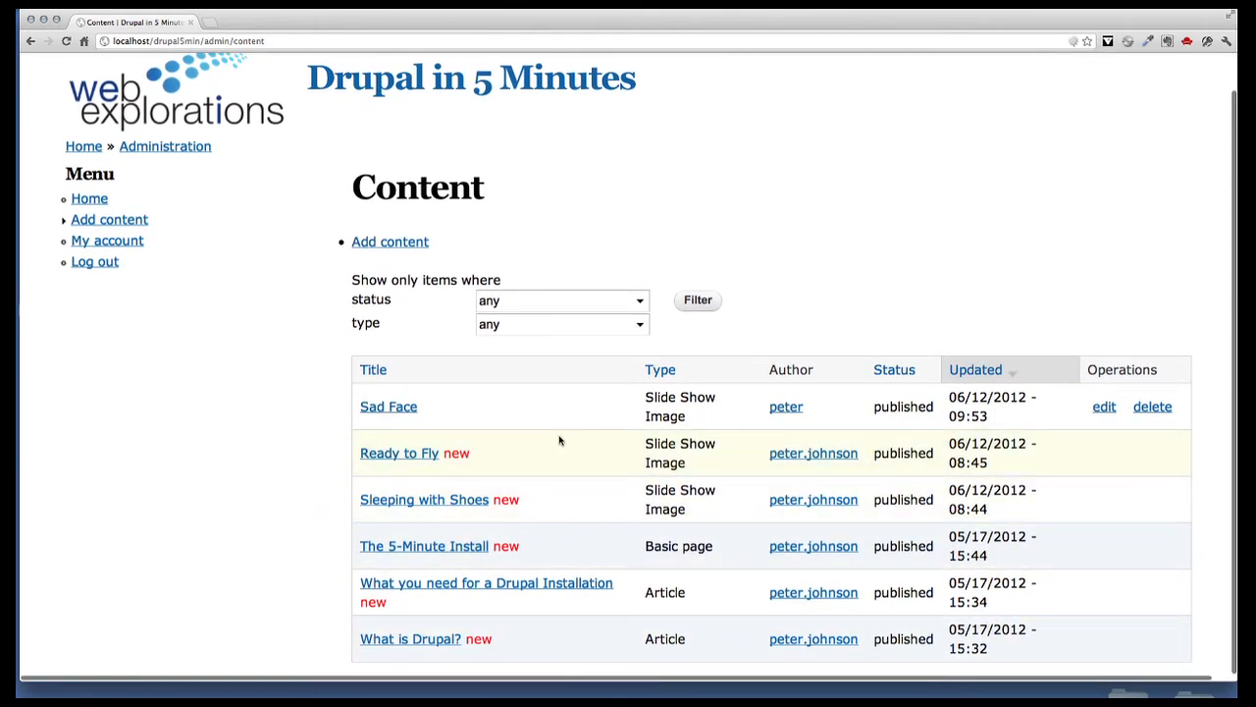
pyautogui.click(642, 303)
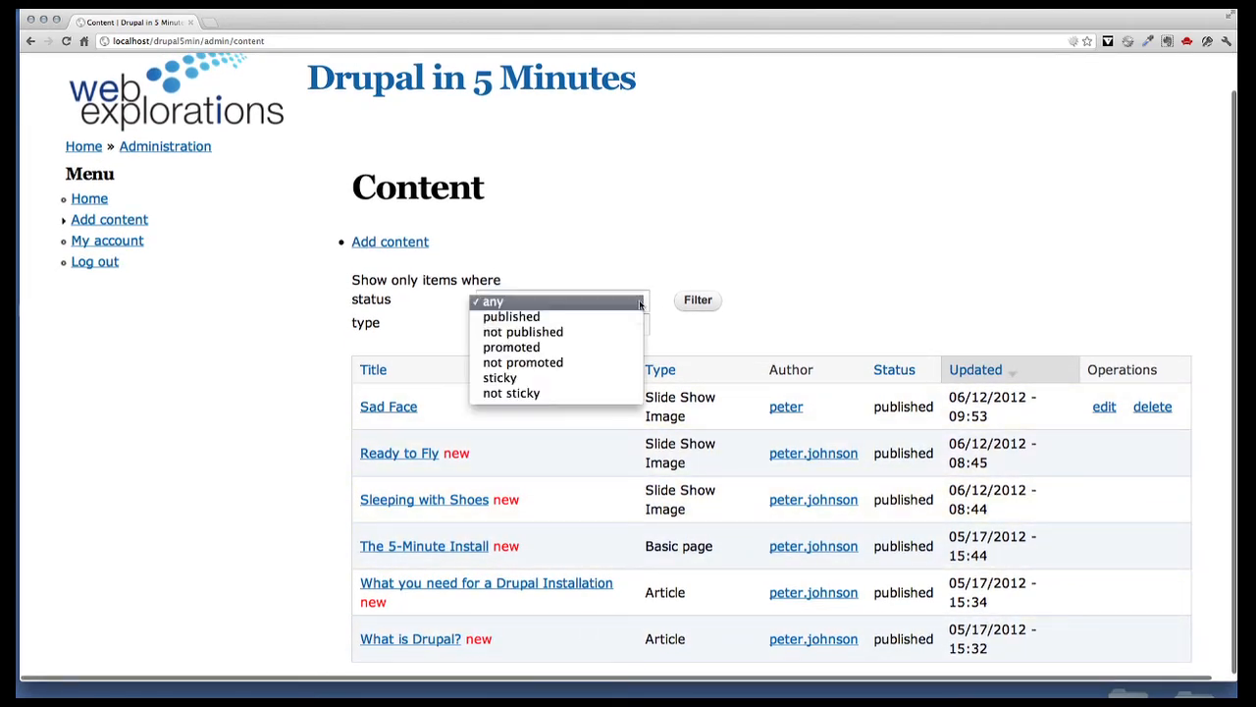
pyautogui.click(580, 252)
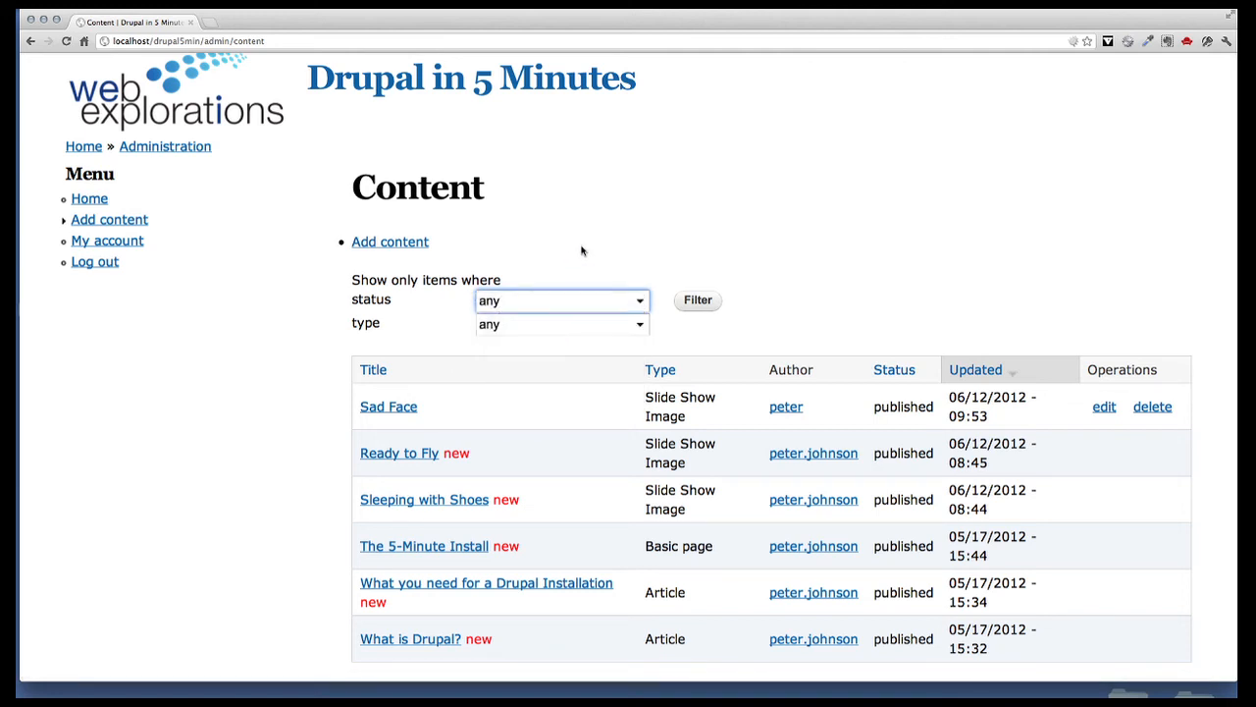
pyautogui.click(496, 327)
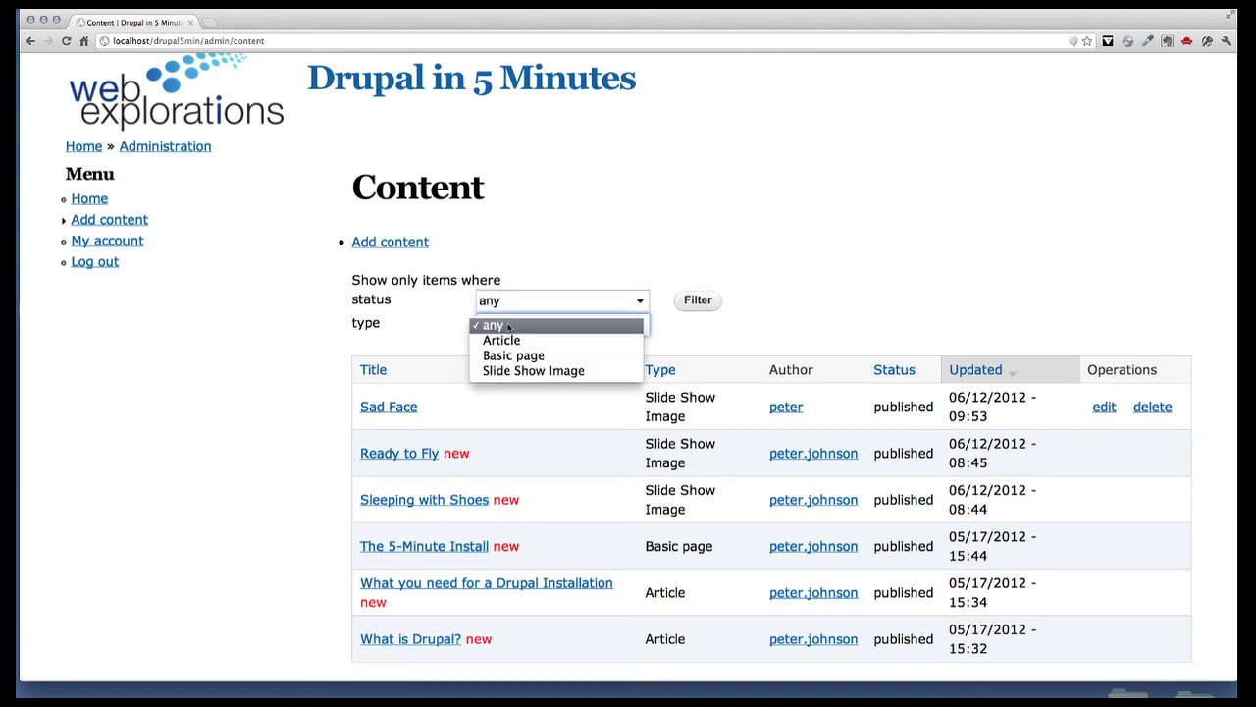
pyautogui.click(542, 371)
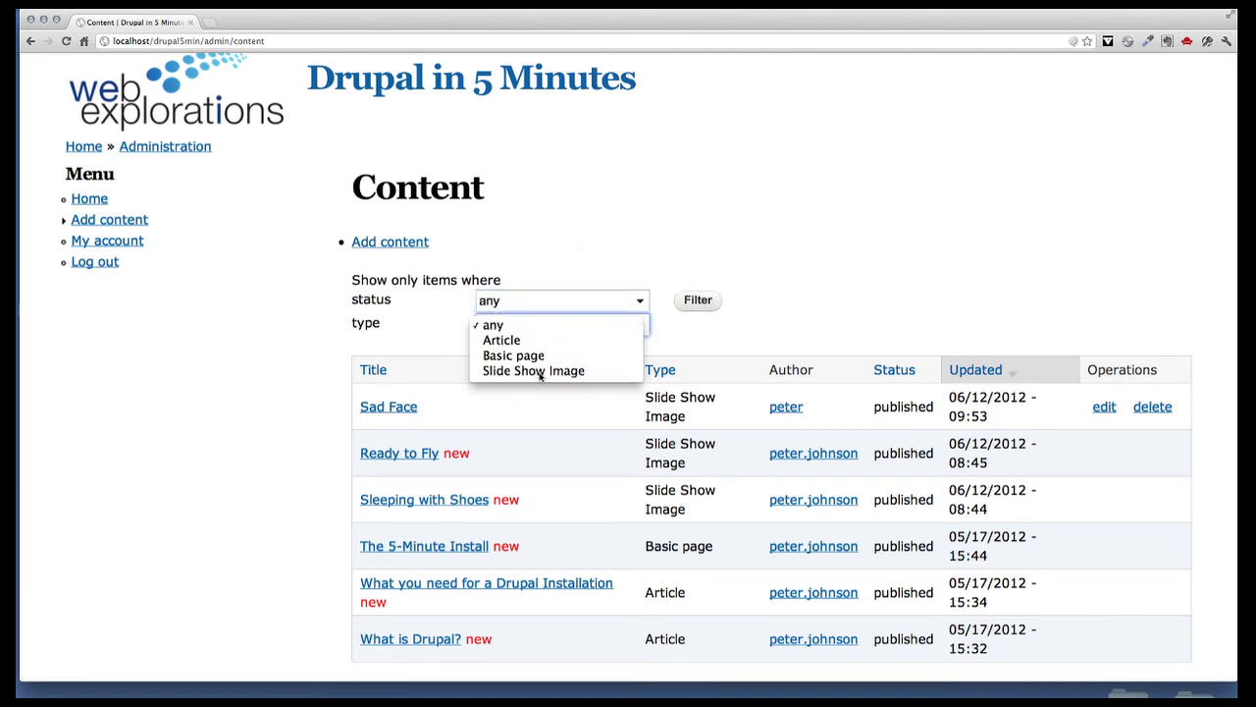
pyautogui.click(681, 305)
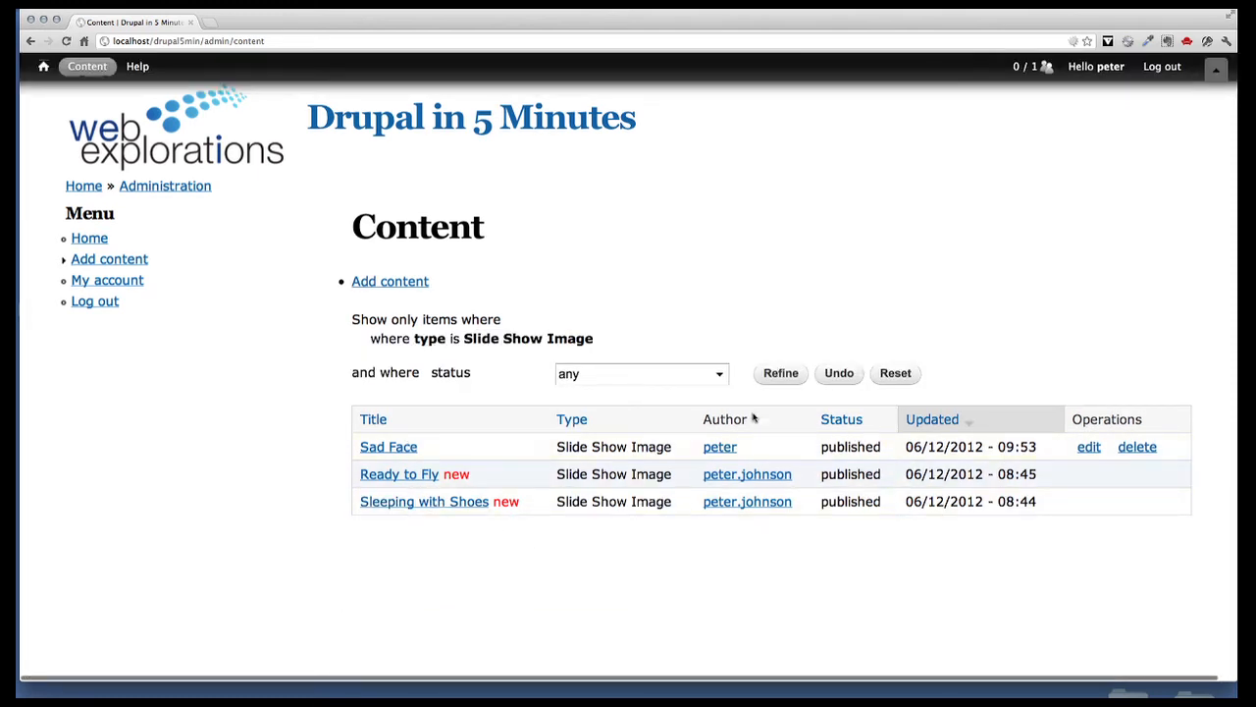
pyautogui.click(903, 375)
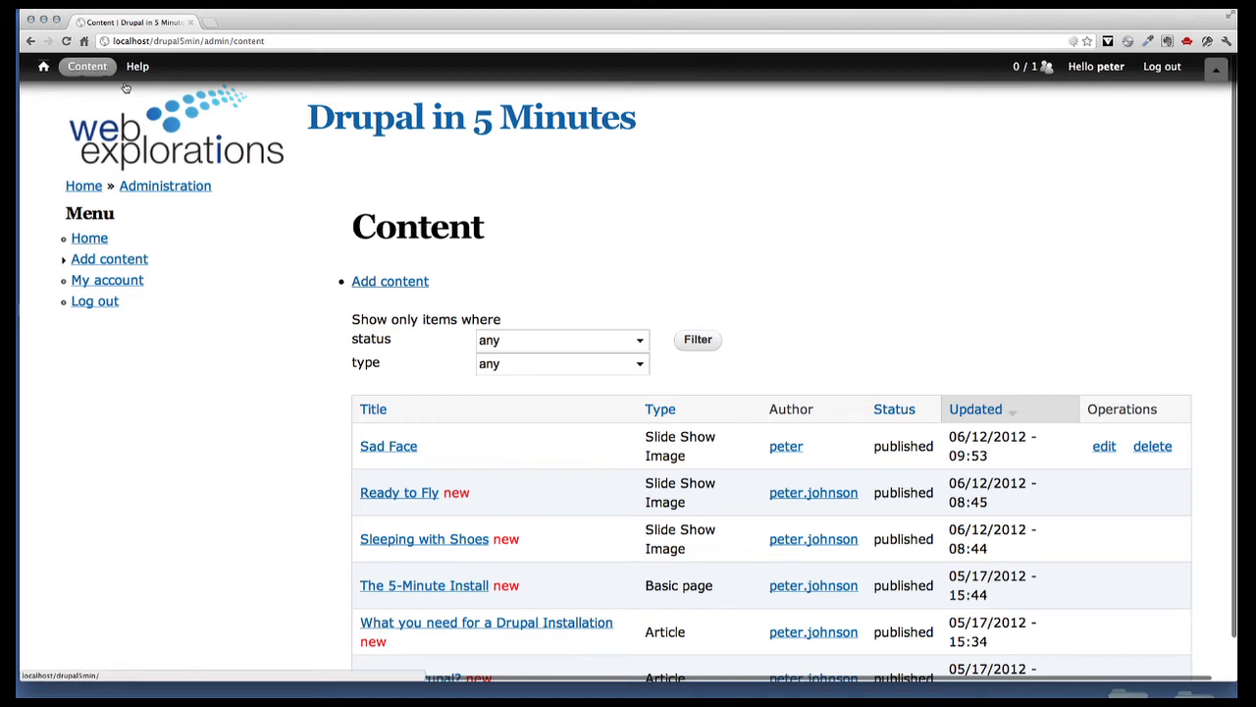
# Create and save an article titled "It's a Dog's Life (Not Really)" with the tags "dogs, life, philosophy" and the Pulp Poetry text with its source link
pyautogui.moveTo(91, 73)
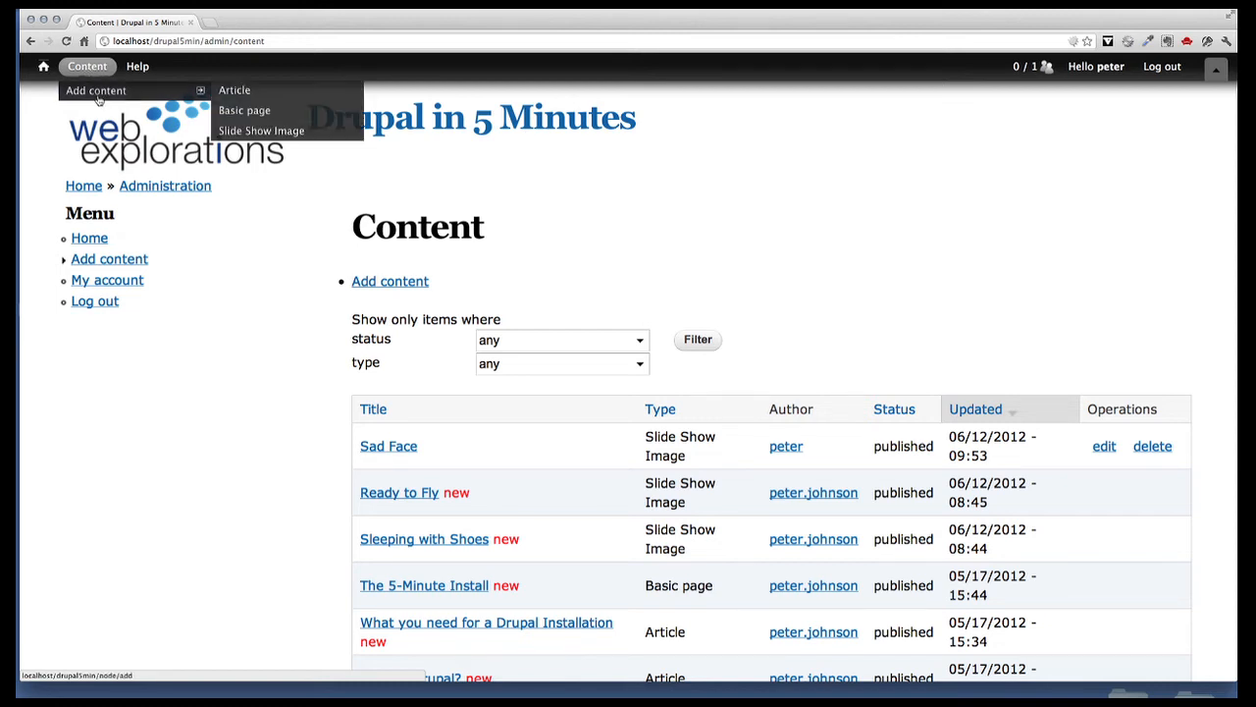
pyautogui.click(235, 90)
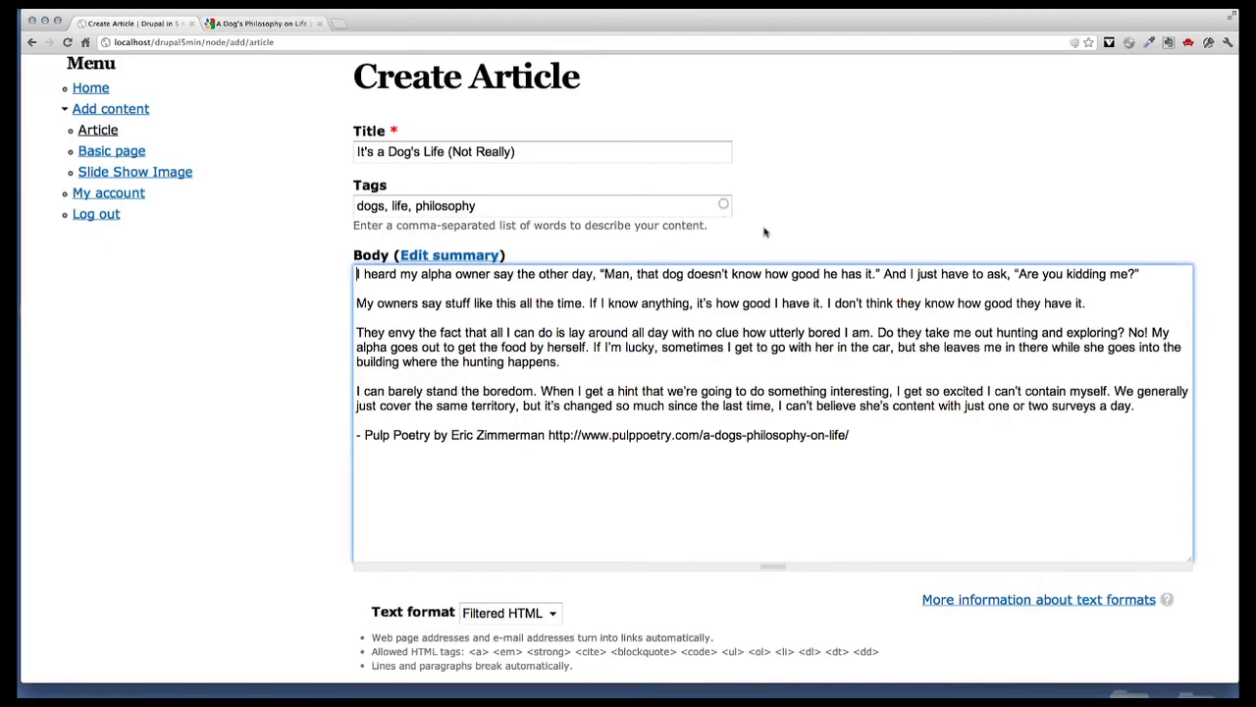
pyautogui.moveTo(531, 153); pyautogui.dragTo(329, 145)
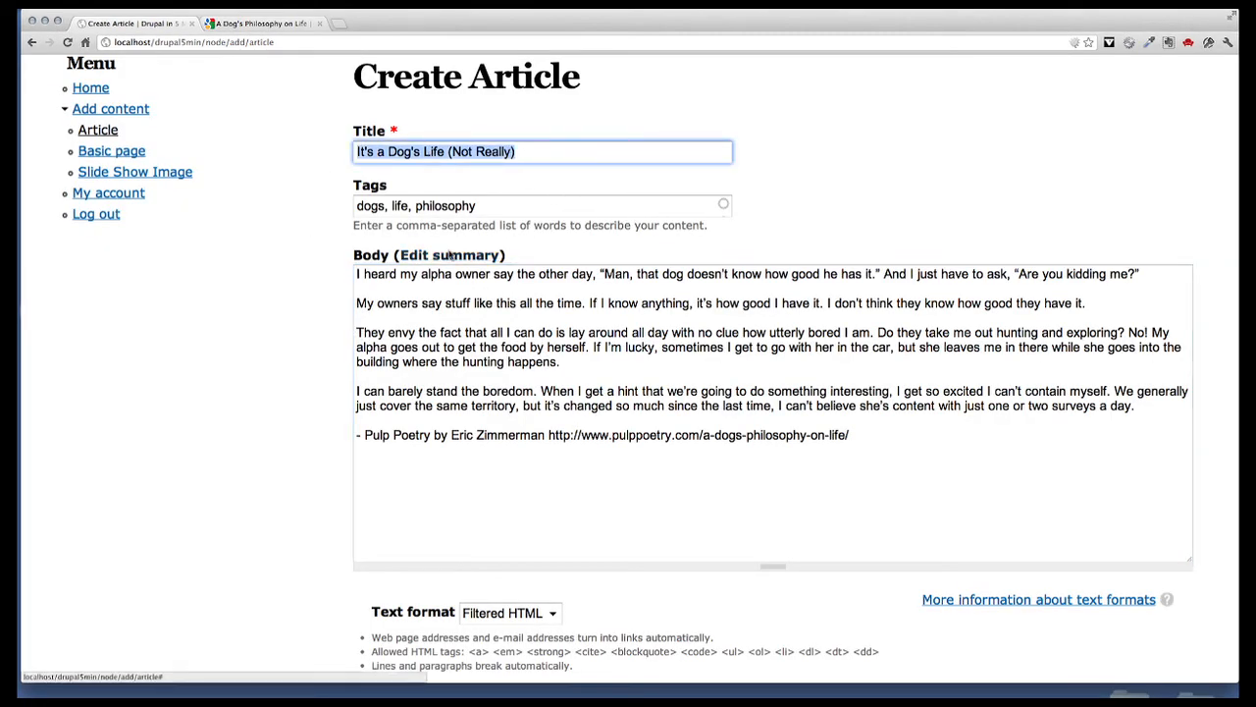
pyautogui.moveTo(482, 206); pyautogui.dragTo(311, 210)
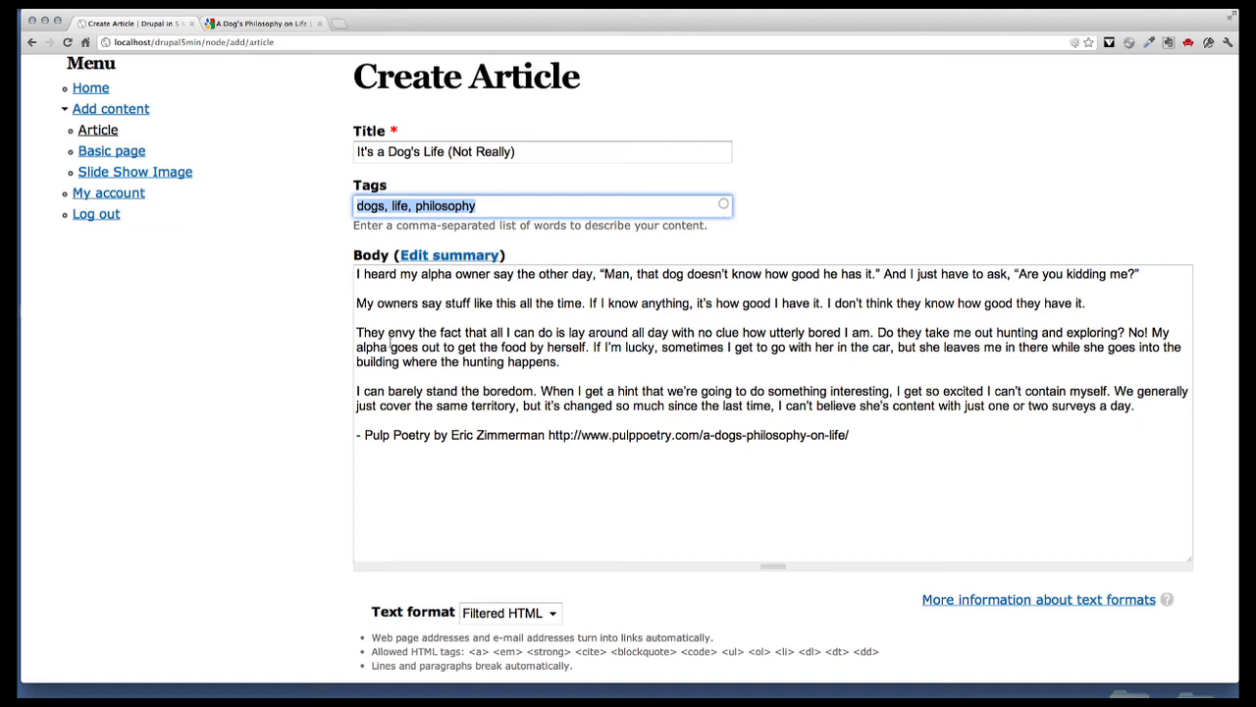
pyautogui.moveTo(355, 275); pyautogui.dragTo(939, 481)
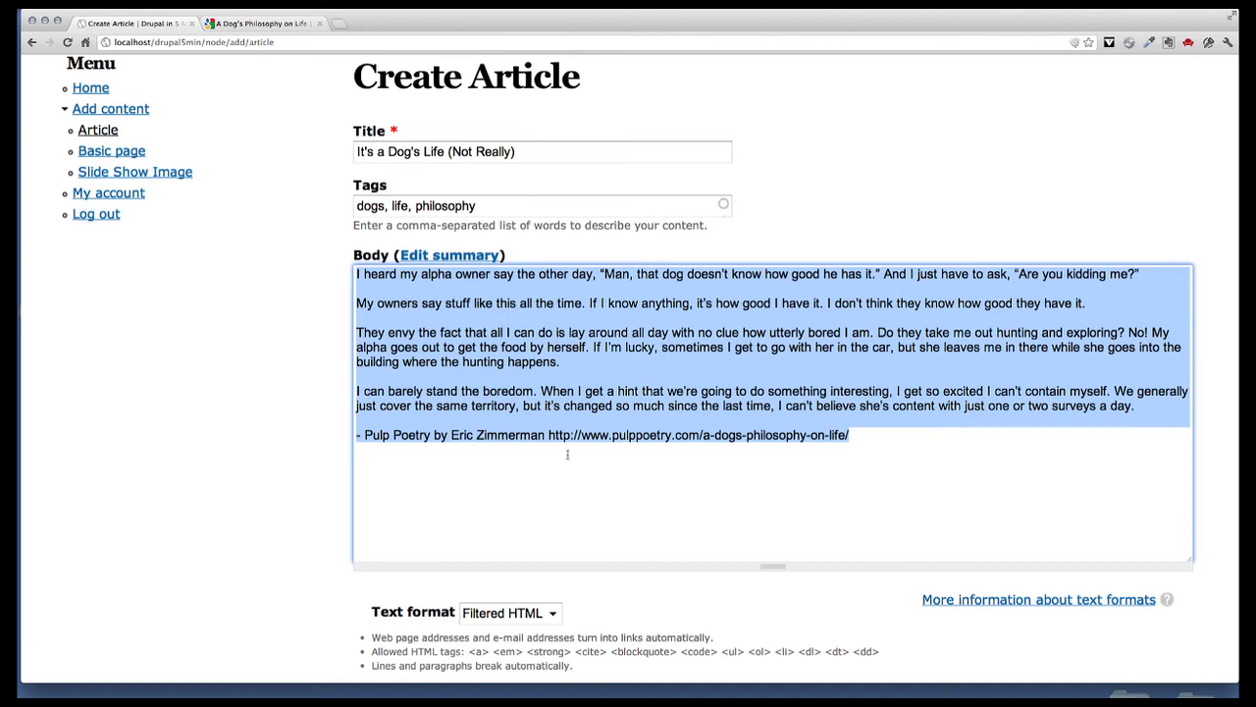
pyautogui.click(508, 451)
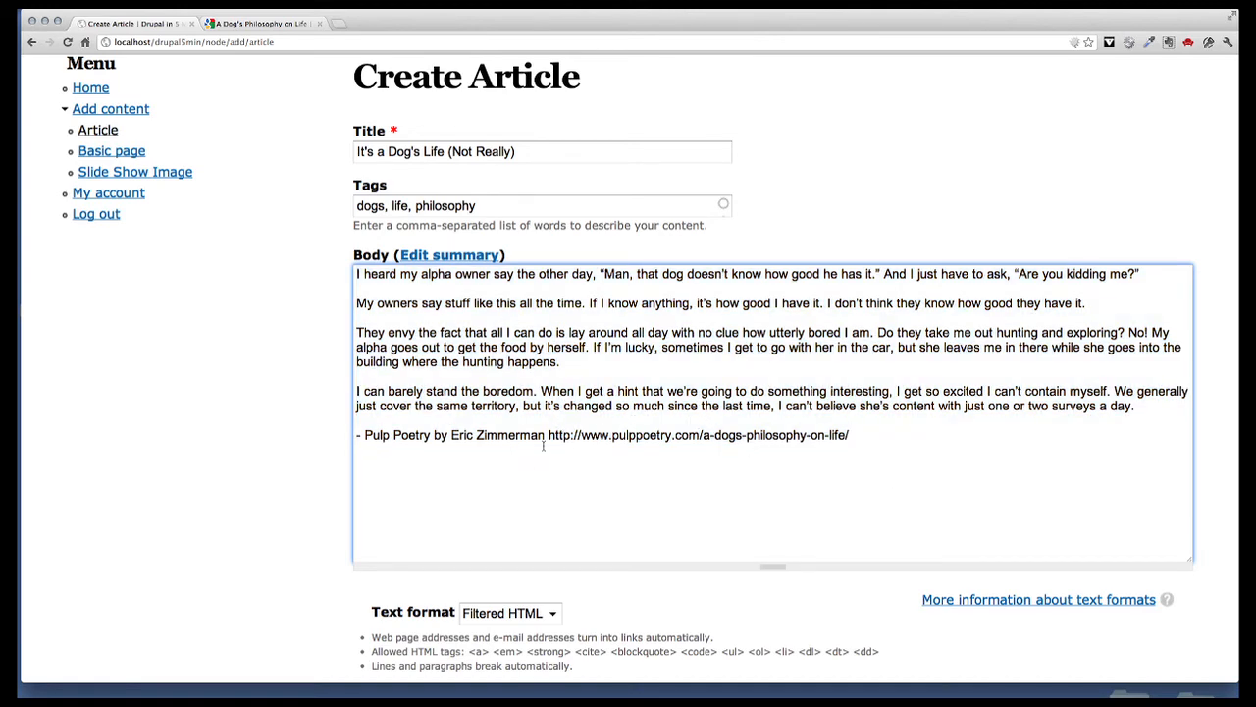
pyautogui.moveTo(548, 435); pyautogui.dragTo(847, 447)
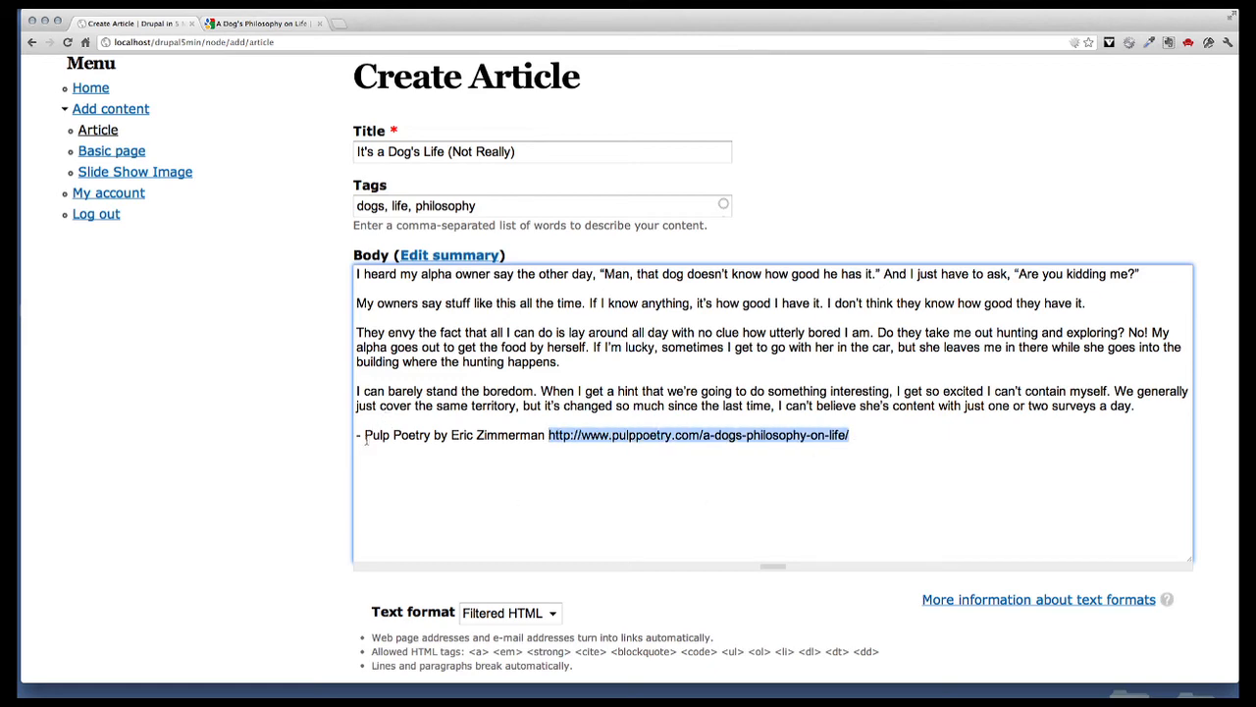
pyautogui.scroll(-3, 361, 434)
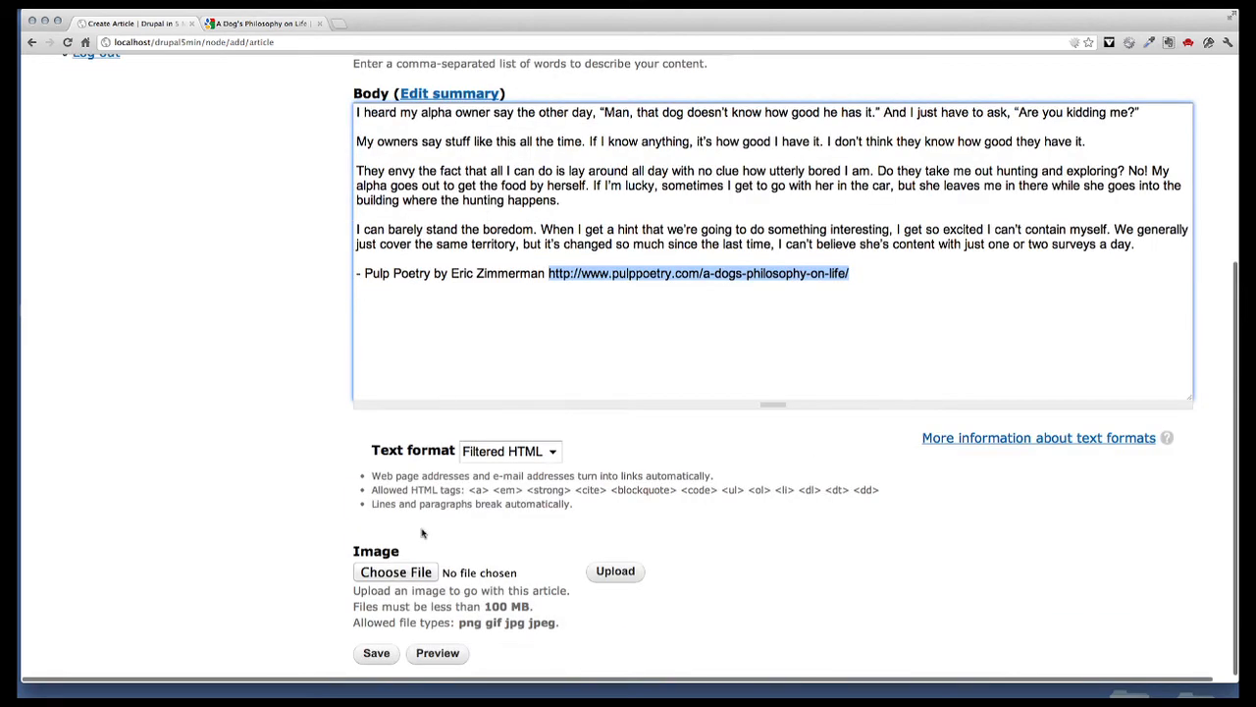
pyautogui.click(376, 653)
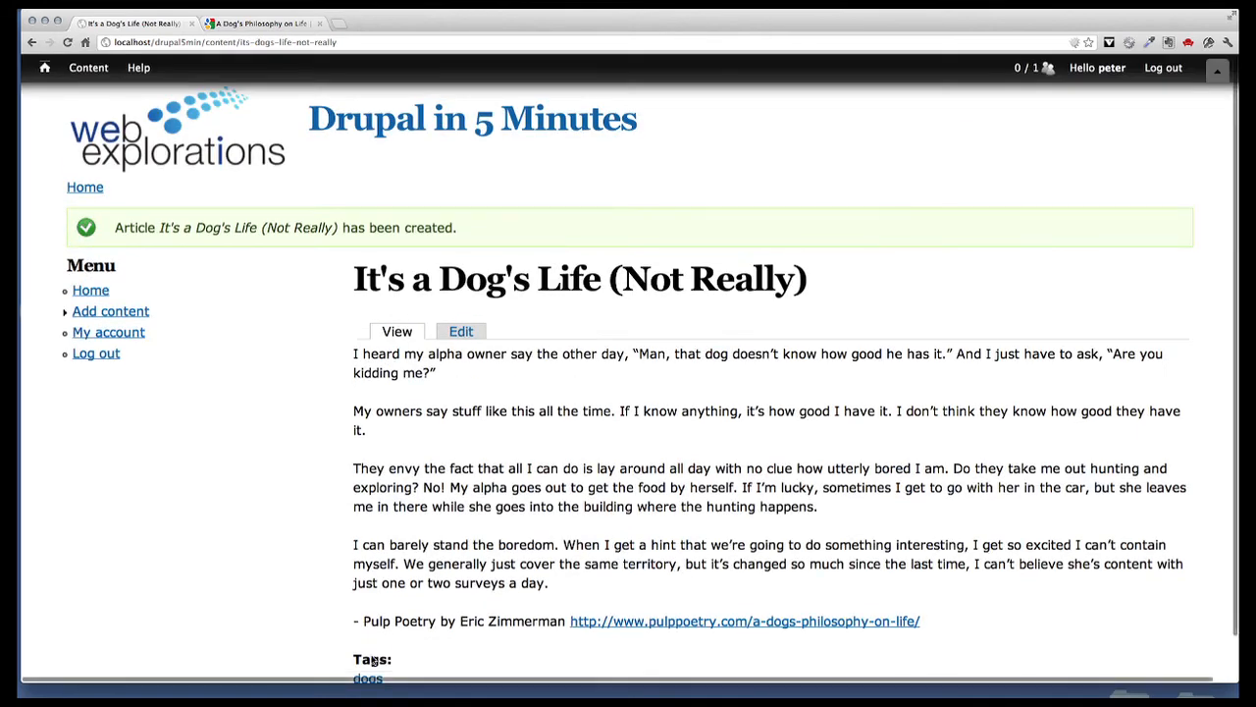
# Look over the saved article and check how it is listed among the articles on the home page
pyautogui.scroll(-1, 701, 487)
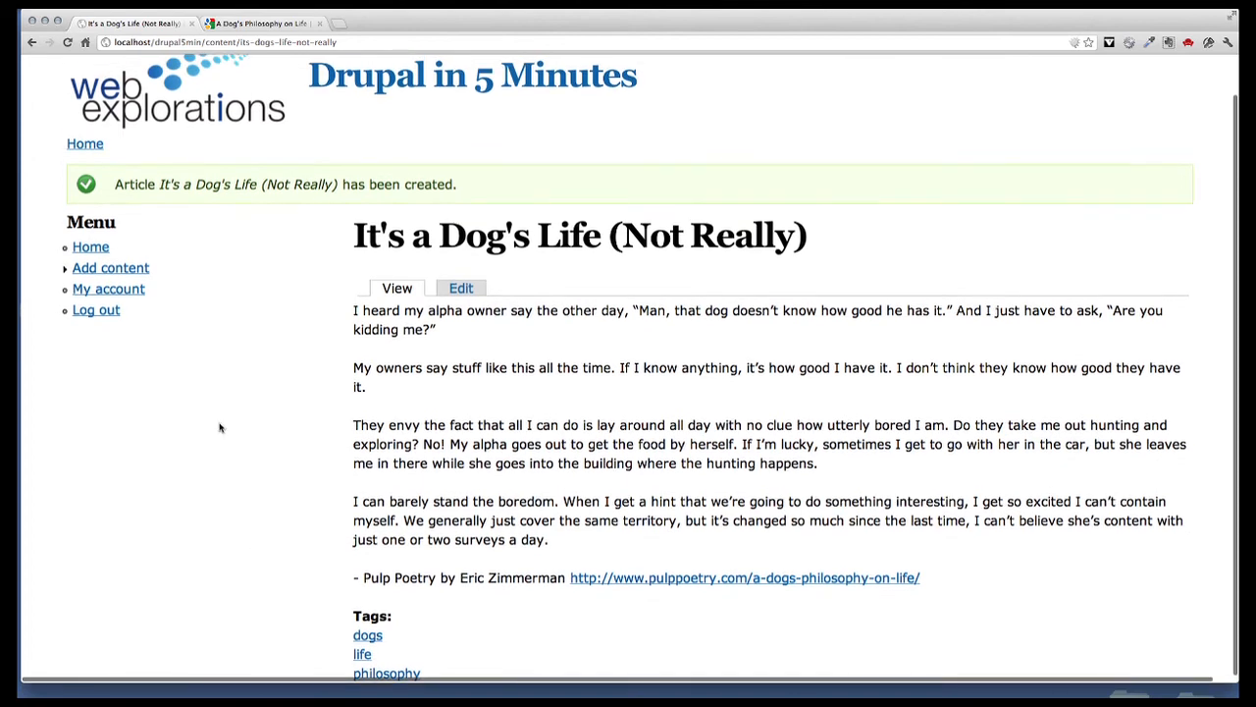
pyautogui.click(90, 247)
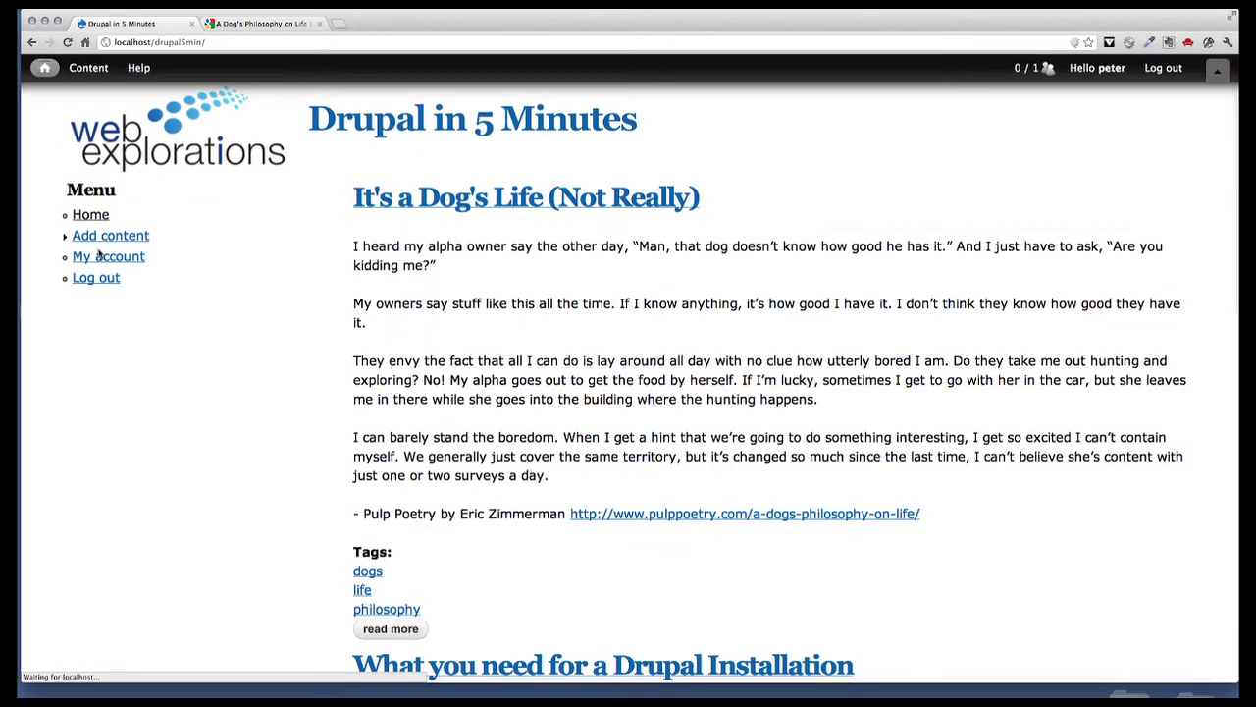
pyautogui.scroll(-6, 596, 371)
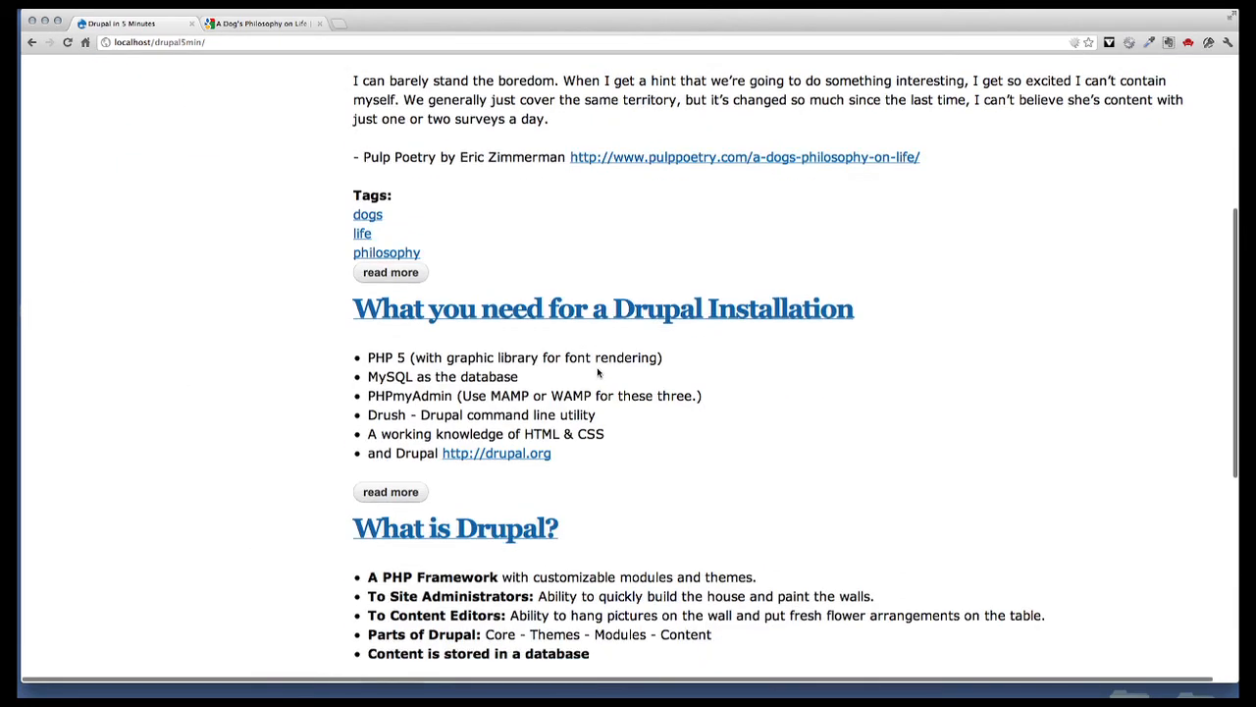
pyautogui.scroll(6, 597, 371)
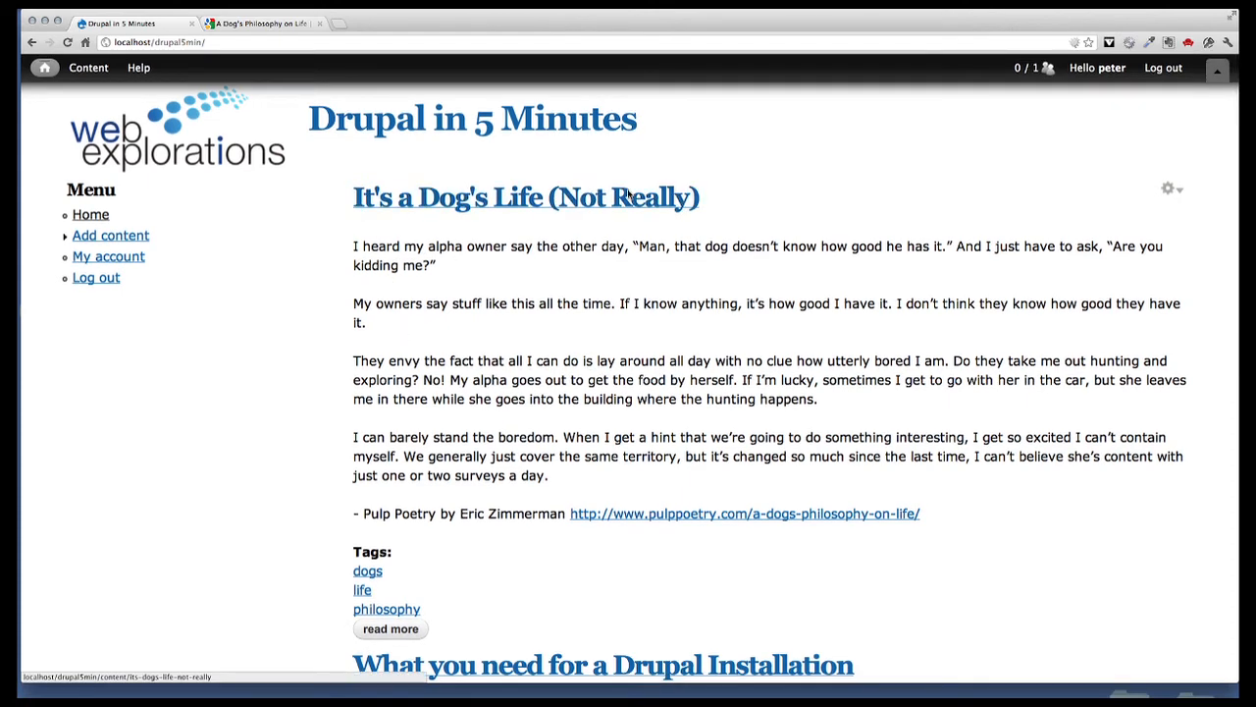
# Open the edit form of "It's a Dog's Life (Not Really)" from the home page and look through its fields
pyautogui.click(1173, 189)
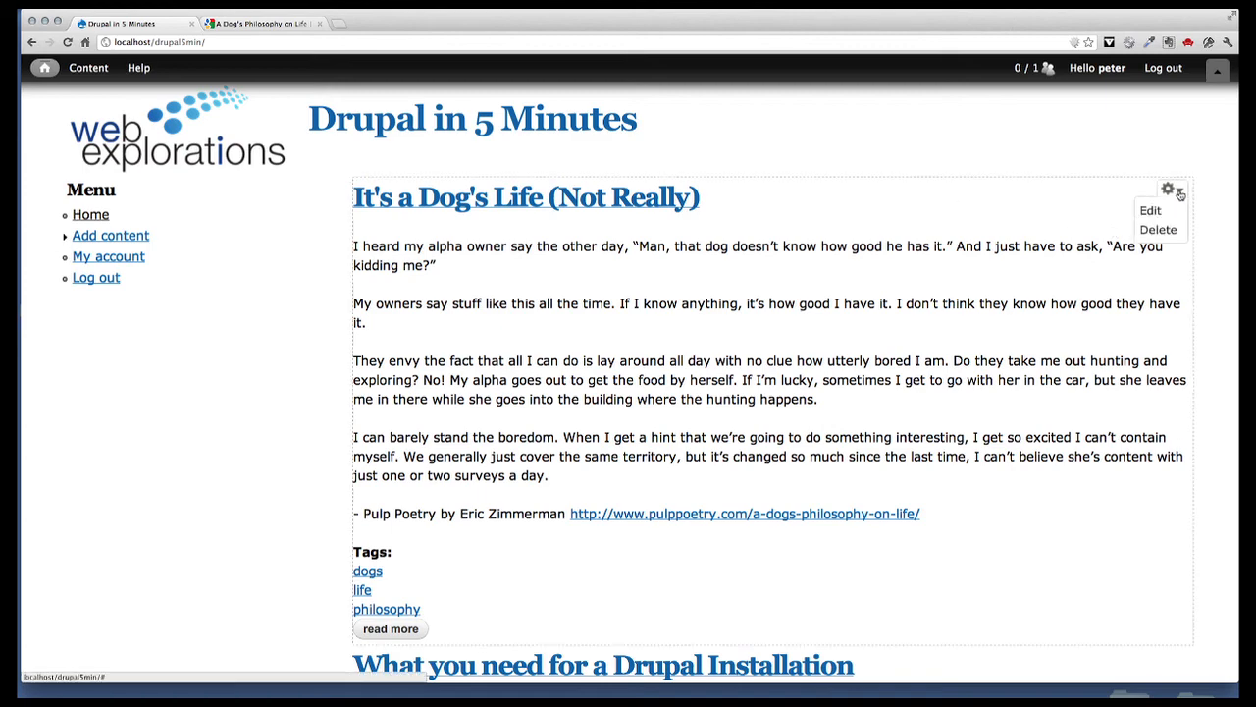
pyautogui.click(1150, 210)
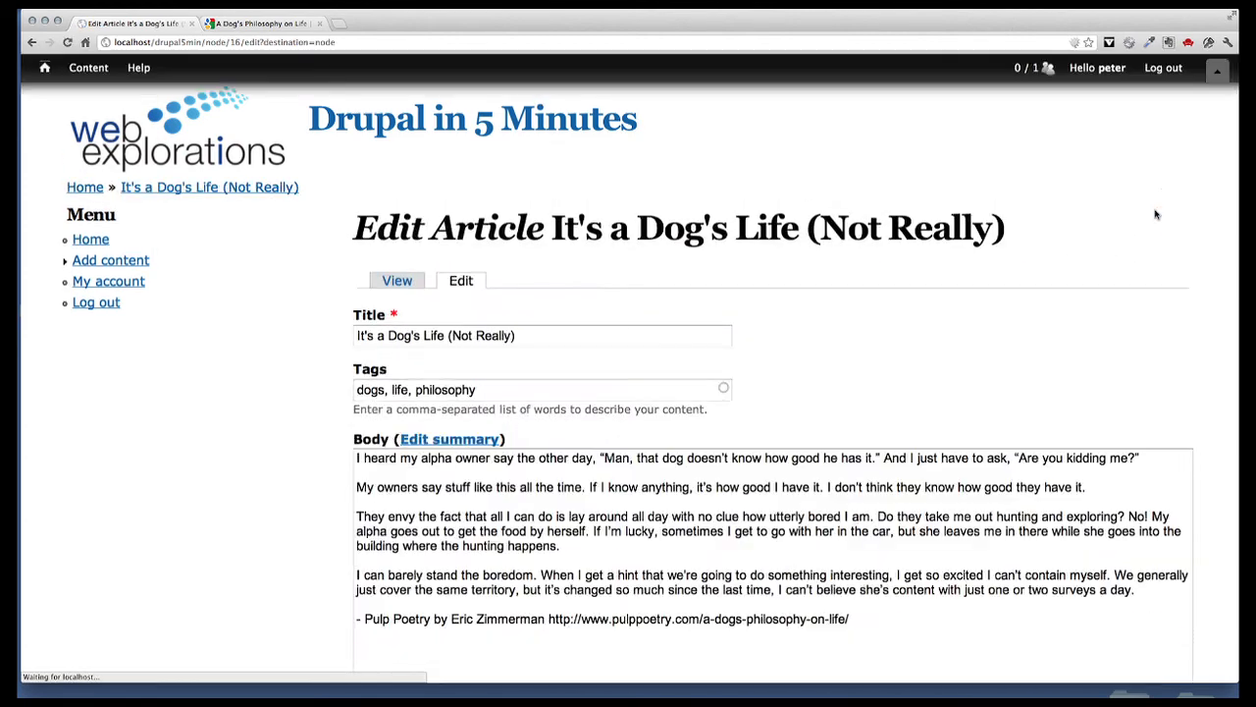
pyautogui.scroll(-6, 515, 478)
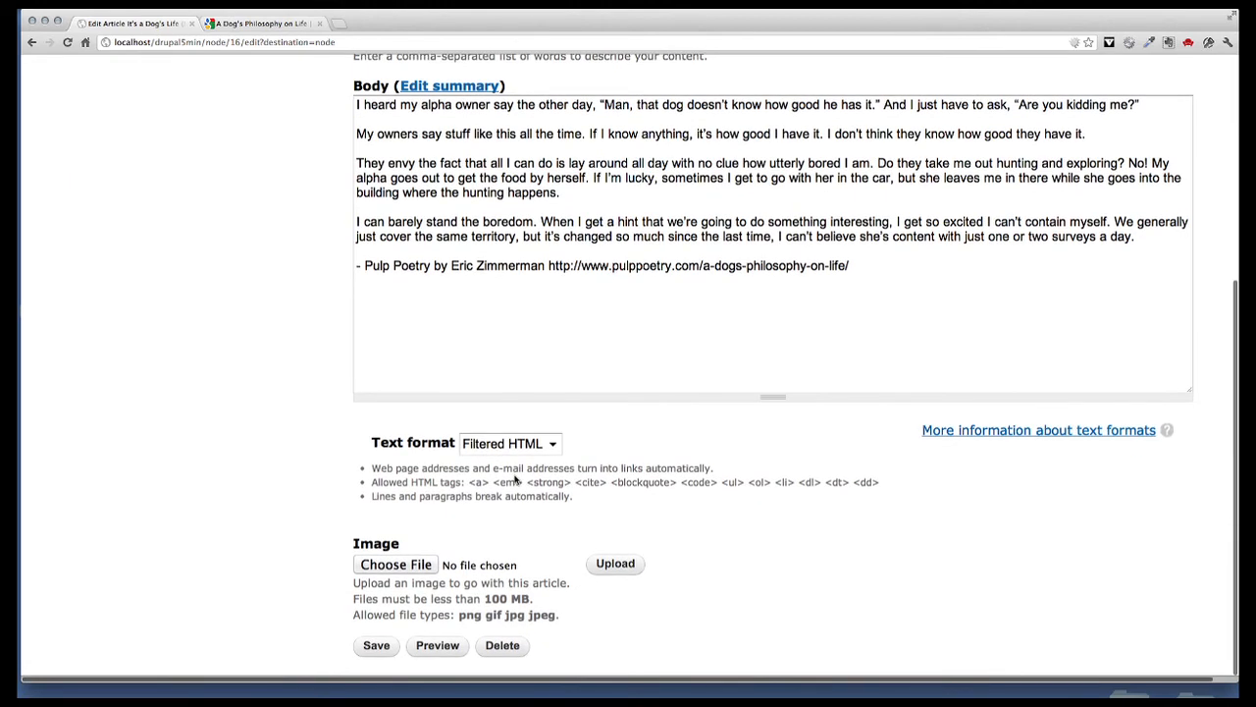
pyautogui.scroll(6, 515, 478)
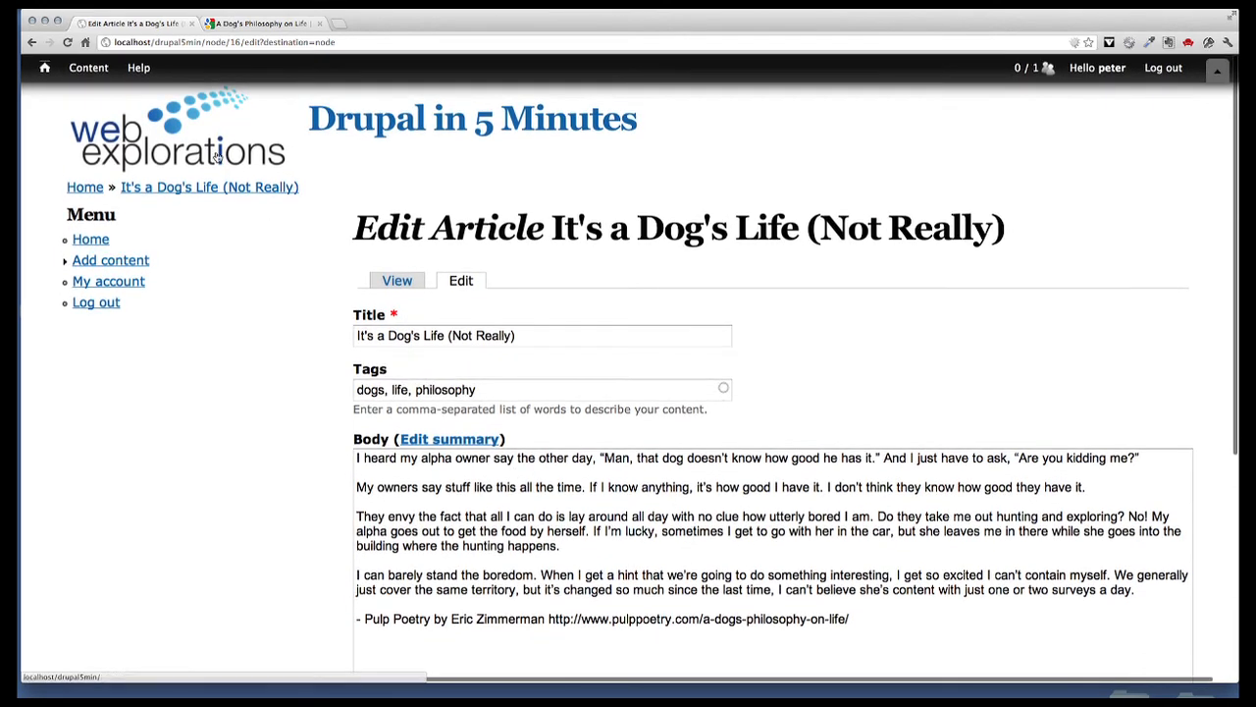
# Filter the content list by the Article type and open "It's a Dog's Life (Not Really)" for editing
pyautogui.click(90, 69)
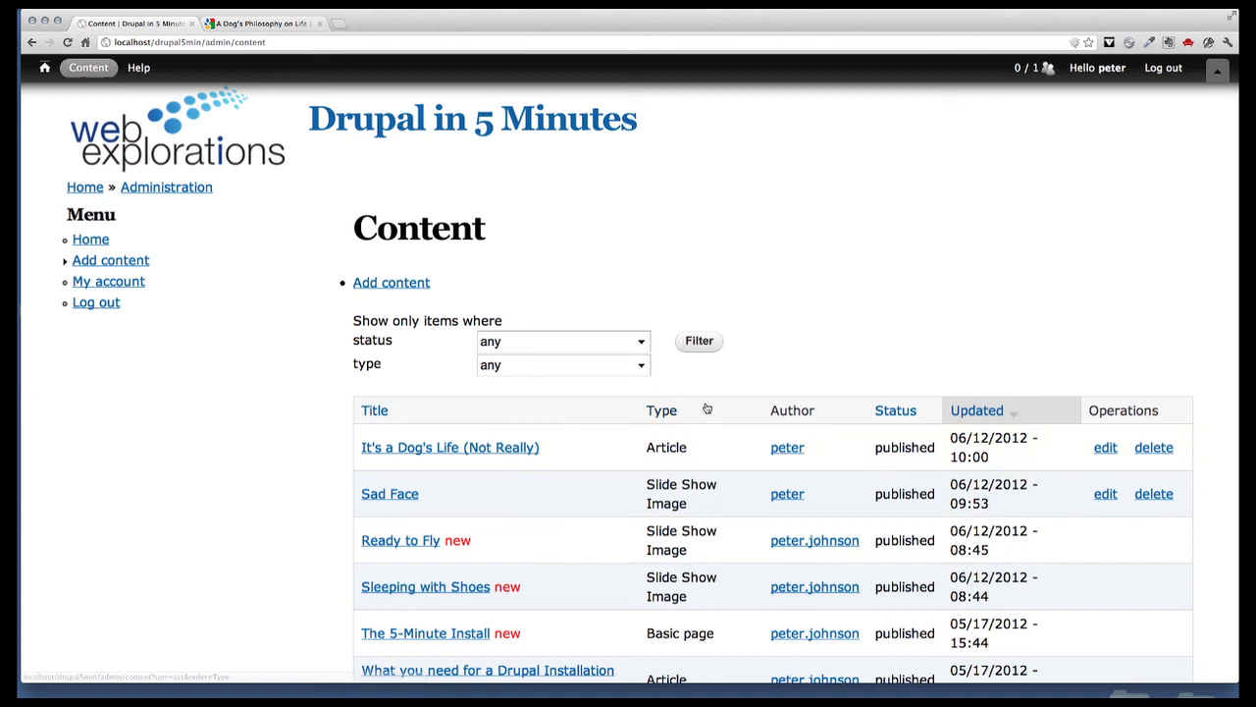
pyautogui.click(638, 344)
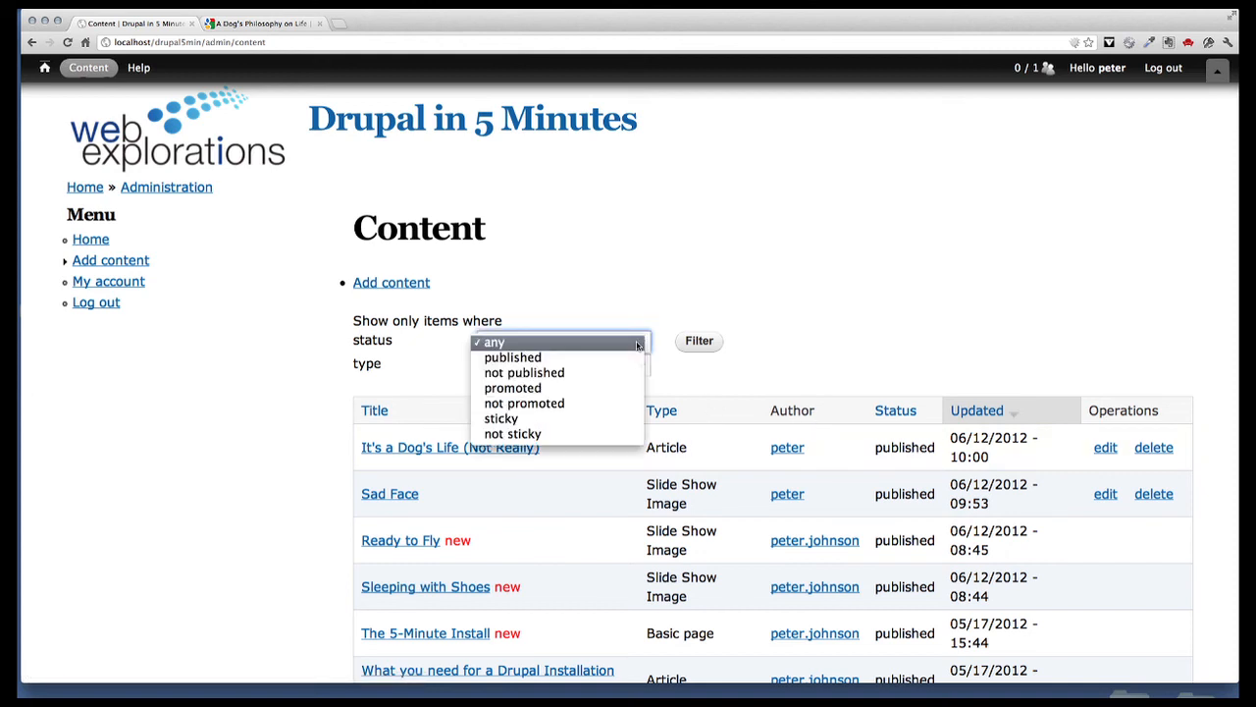
pyautogui.click(578, 299)
pyautogui.click(498, 365)
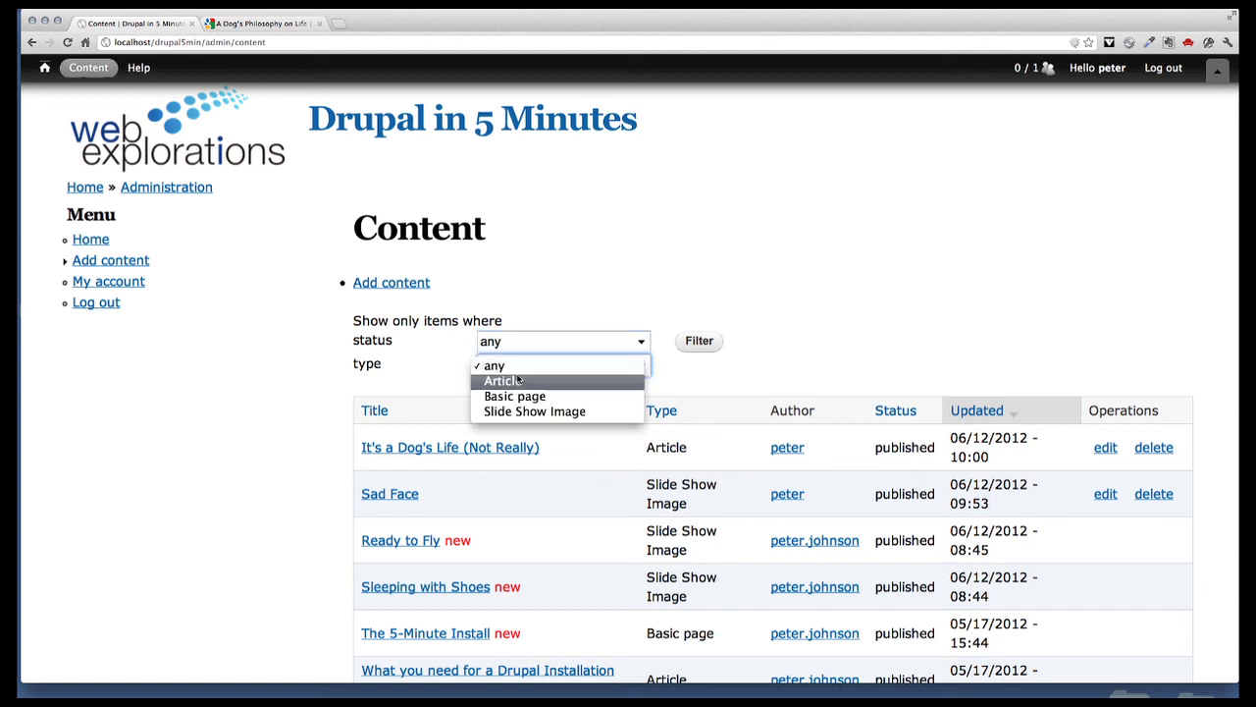
pyautogui.click(521, 382)
pyautogui.click(685, 342)
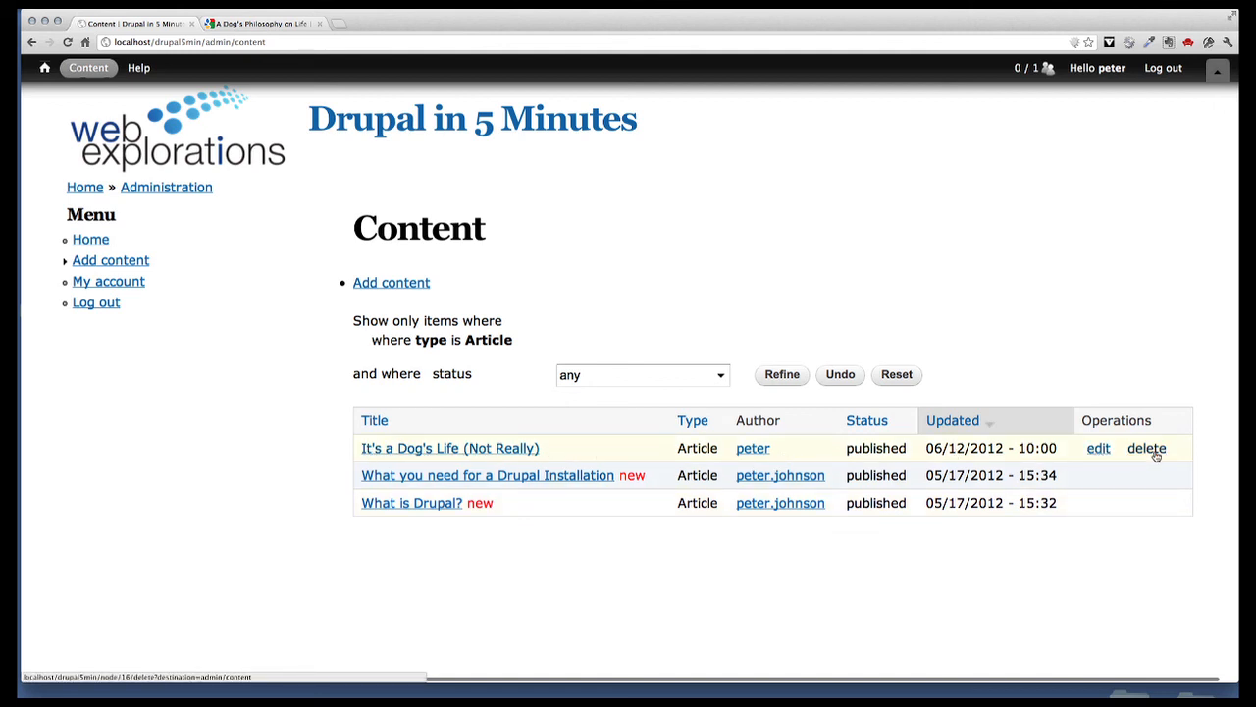
pyautogui.click(1098, 447)
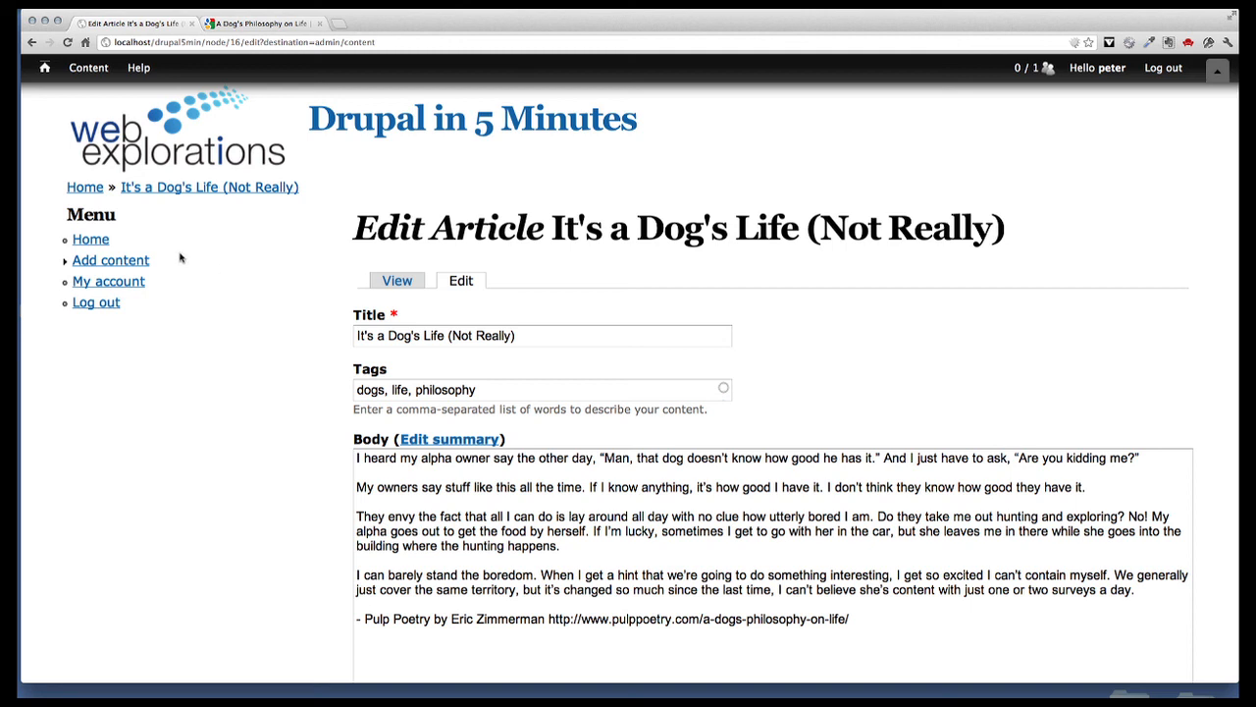
# Show the content types available for adding new content
pyautogui.moveTo(93, 73)
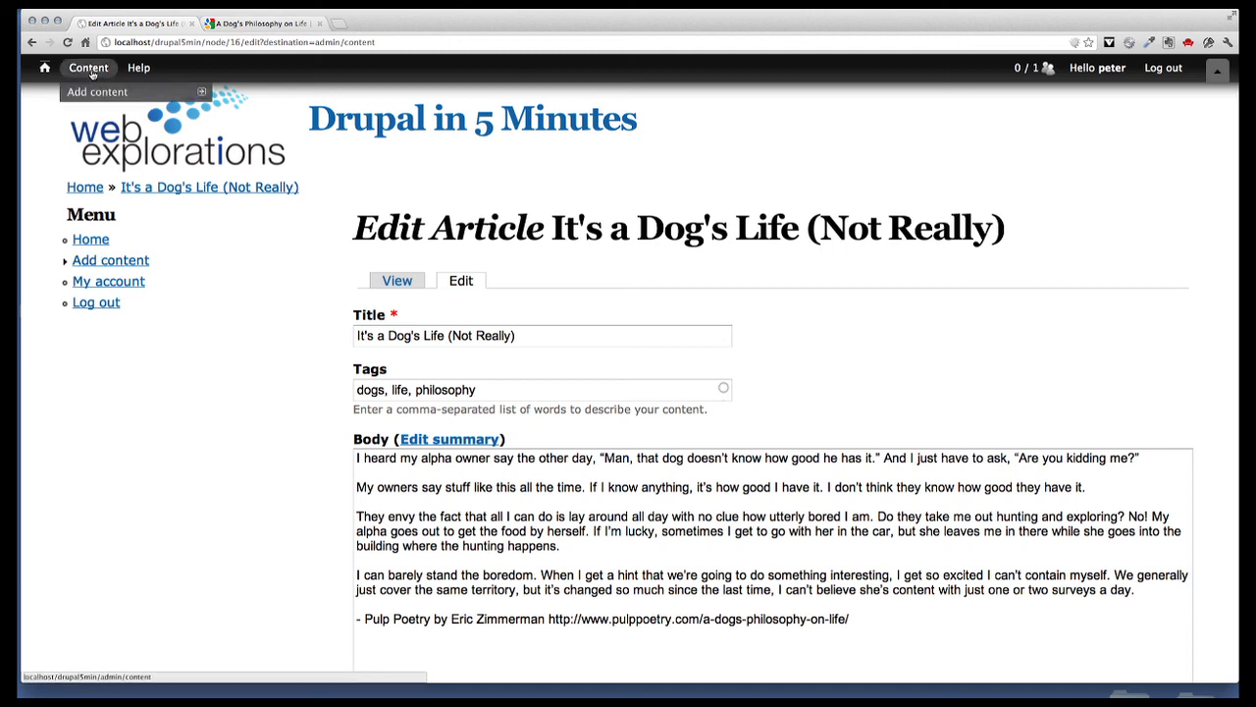
pyautogui.moveTo(97, 98)
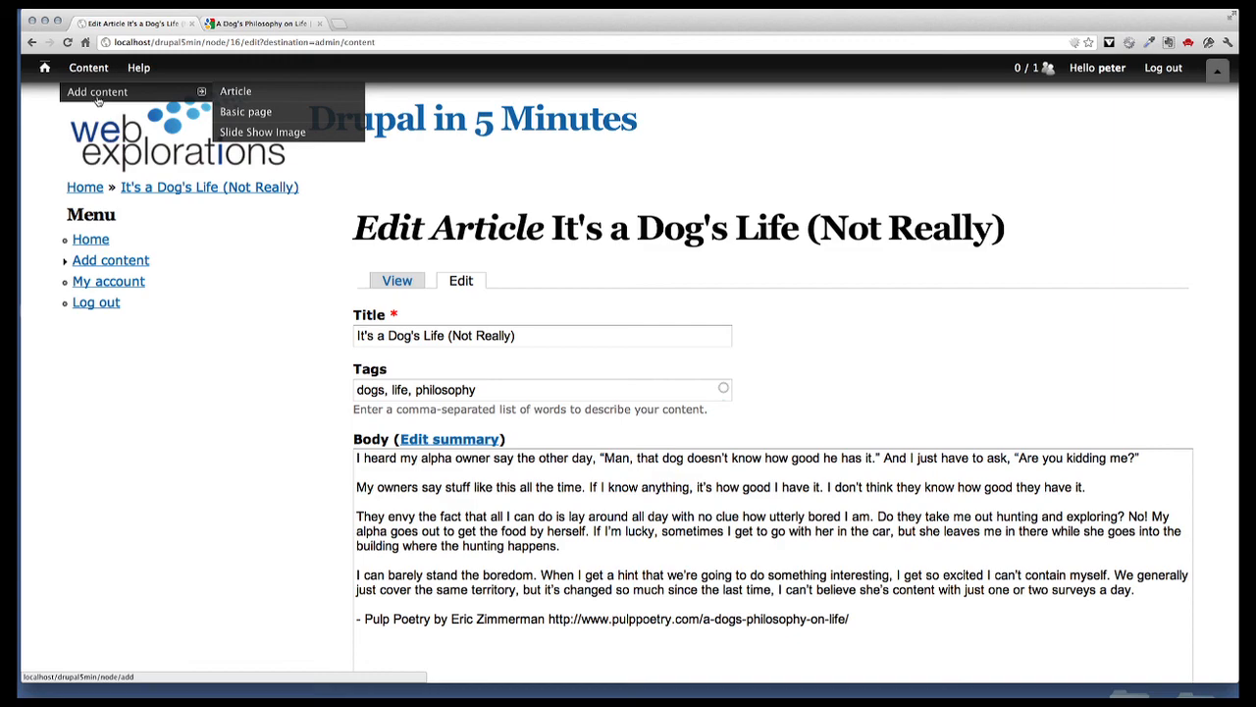